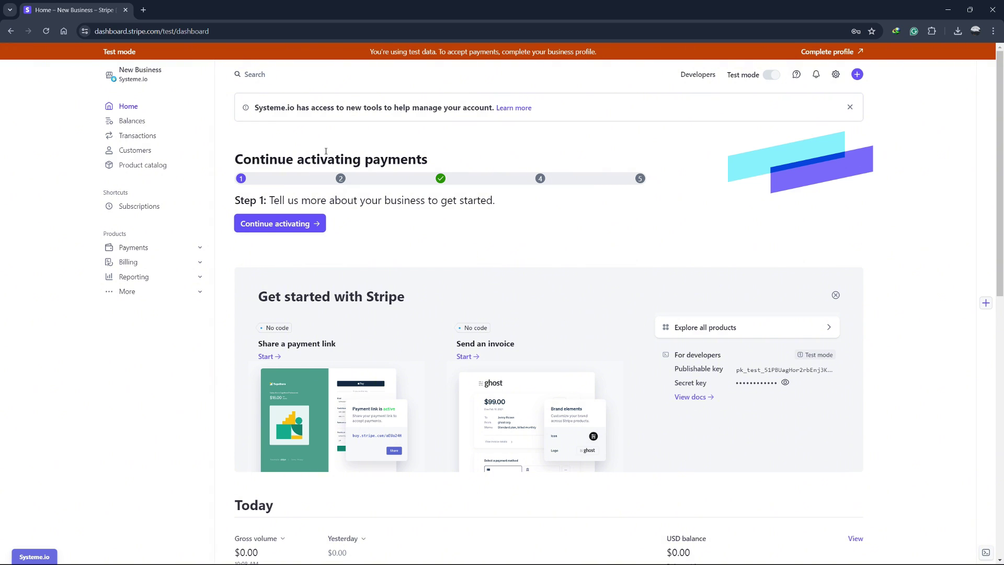
Step: Add a recurring product named "Monehly SUbs" to the product catalog, priced at 49.99 USD with monthly billing
{"action": "left_click", "coordinate": [149, 165]}
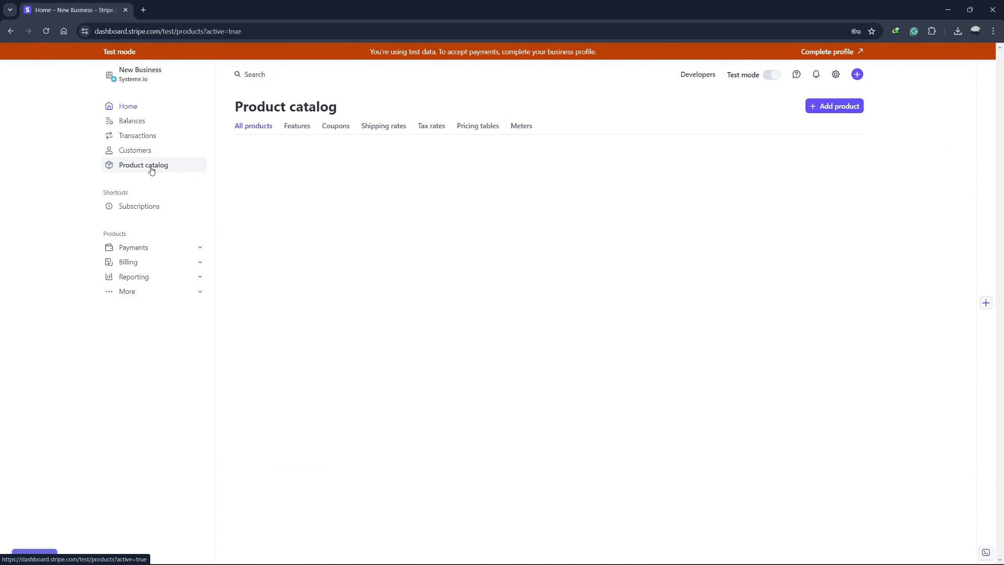
{"action": "left_click", "coordinate": [835, 108]}
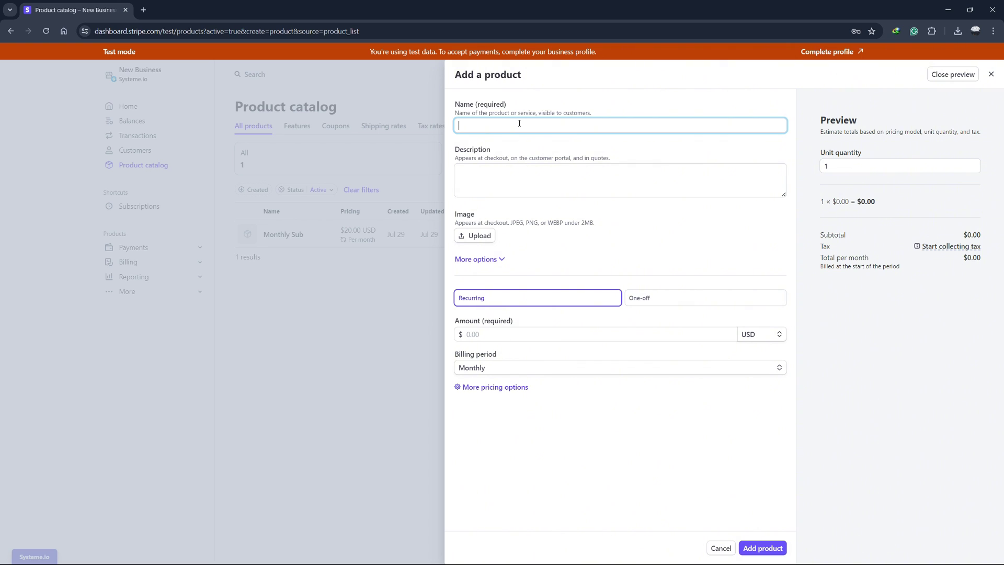
{"action": "type", "text": "Monehly SUbs"}
{"action": "left_click", "coordinate": [486, 329]}
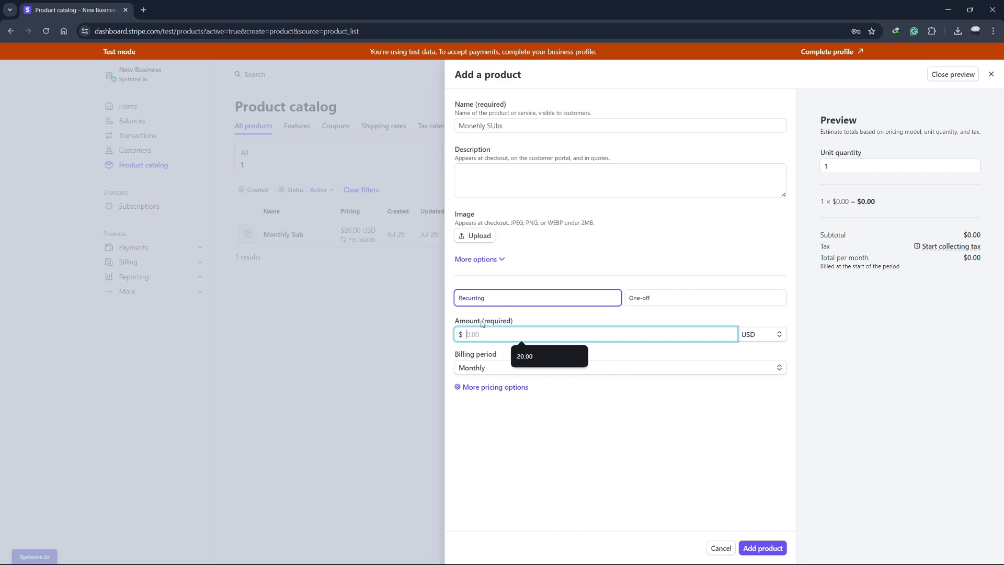
{"action": "type", "text": "48"}
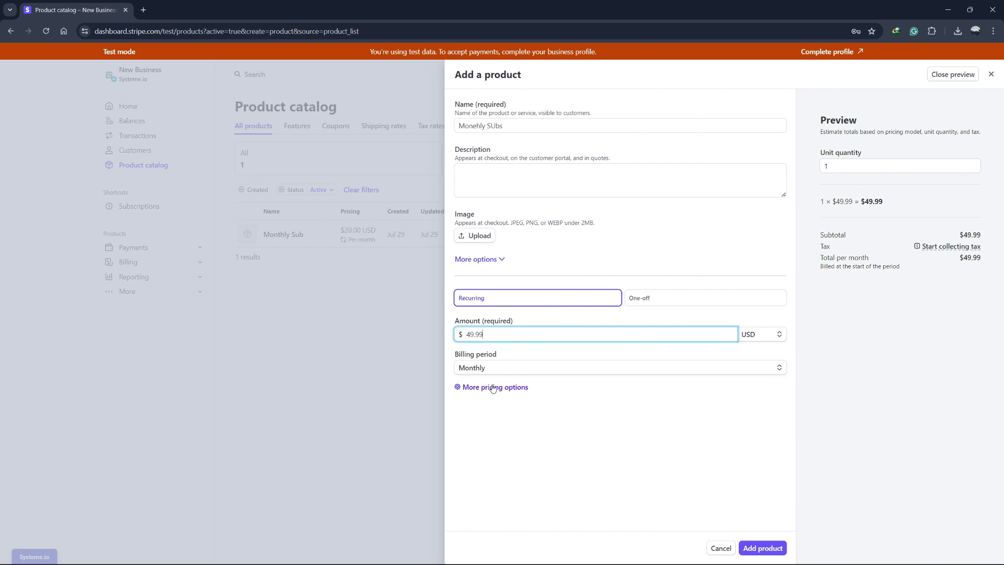
{"action": "left_click", "coordinate": [487, 260]}
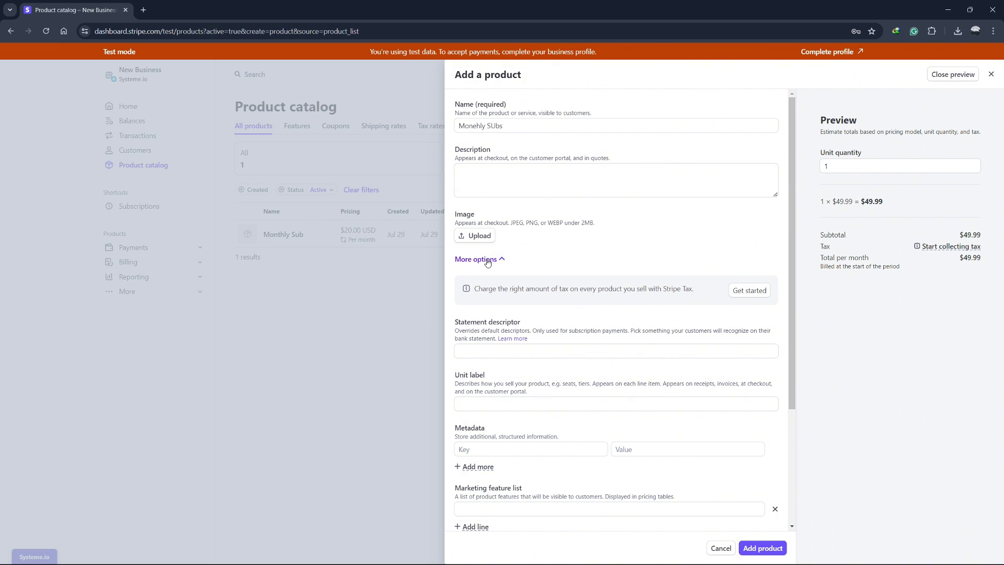
{"action": "scroll", "coordinate": [488, 261], "scroll_direction": "down", "scroll_amount": 3}
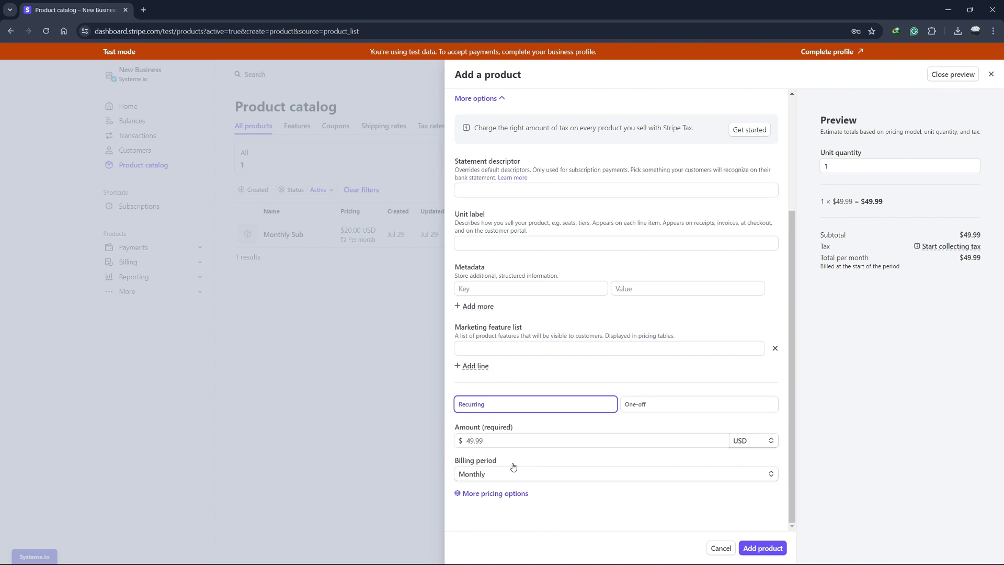
{"action": "left_click", "coordinate": [756, 550]}
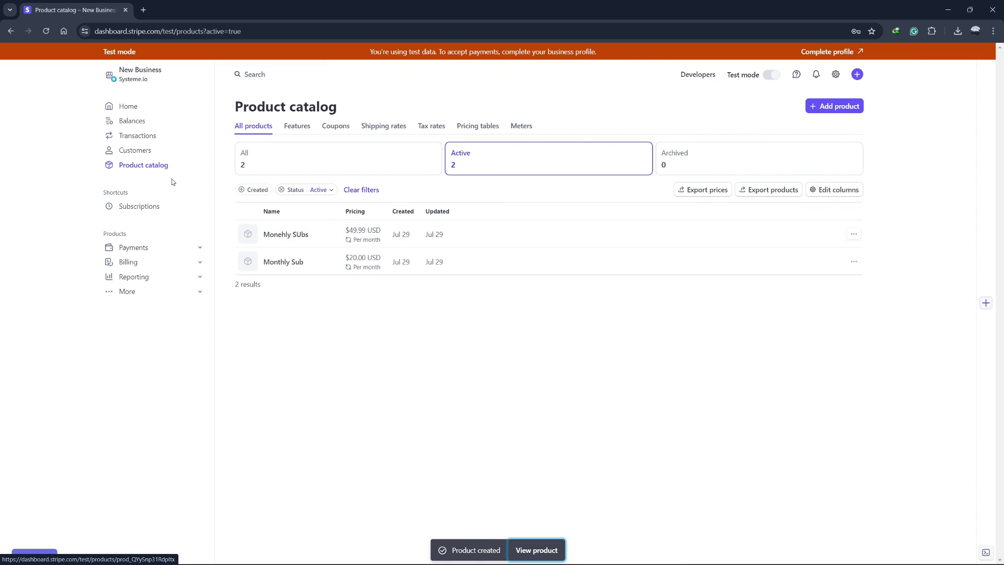
Step: Create a customer called "any name" and fill in the account email
{"action": "left_click", "coordinate": [147, 151]}
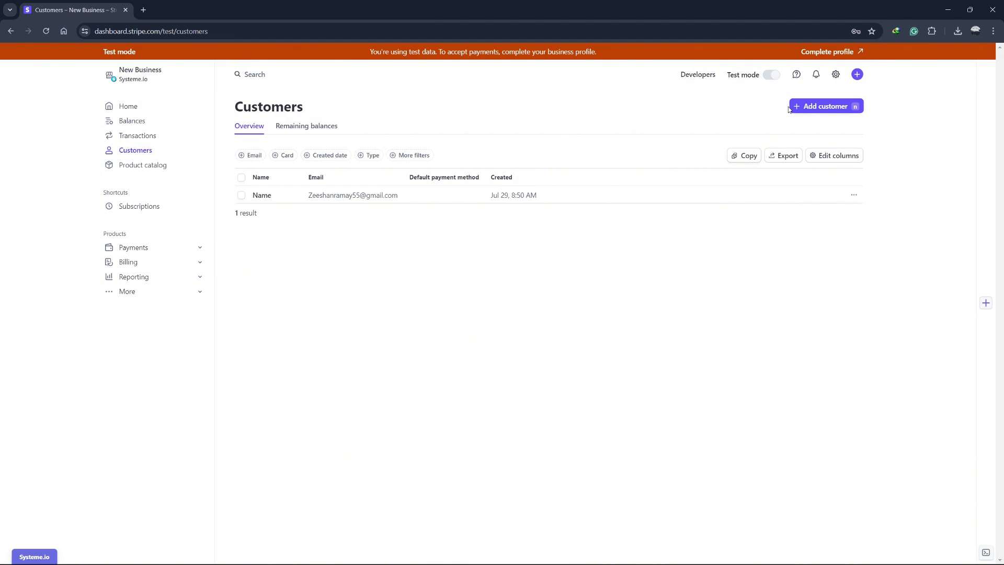
{"action": "left_click", "coordinate": [825, 108]}
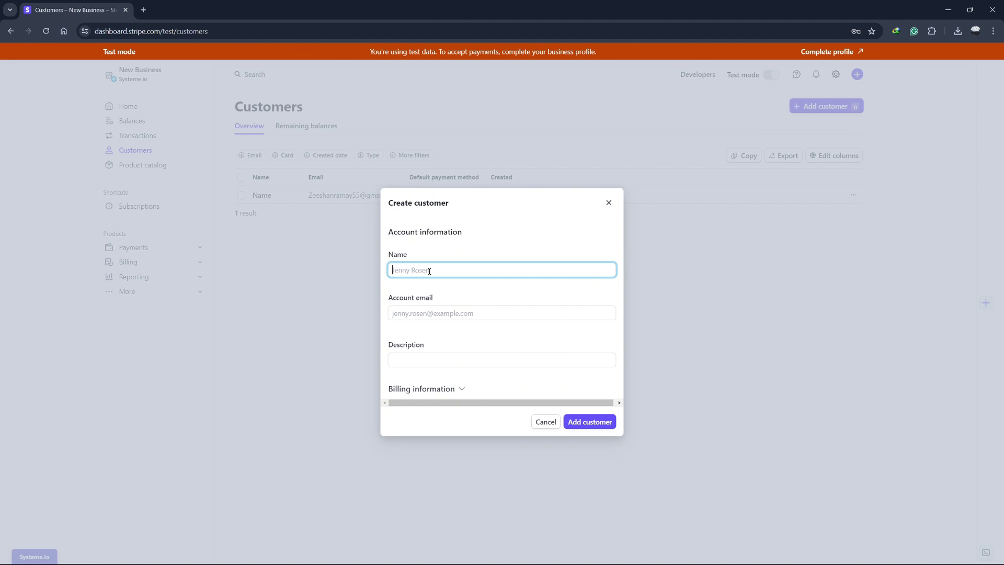
{"action": "type", "text": "any name"}
{"action": "left_click", "coordinate": [450, 313]}
{"action": "left_click", "coordinate": [463, 404]}
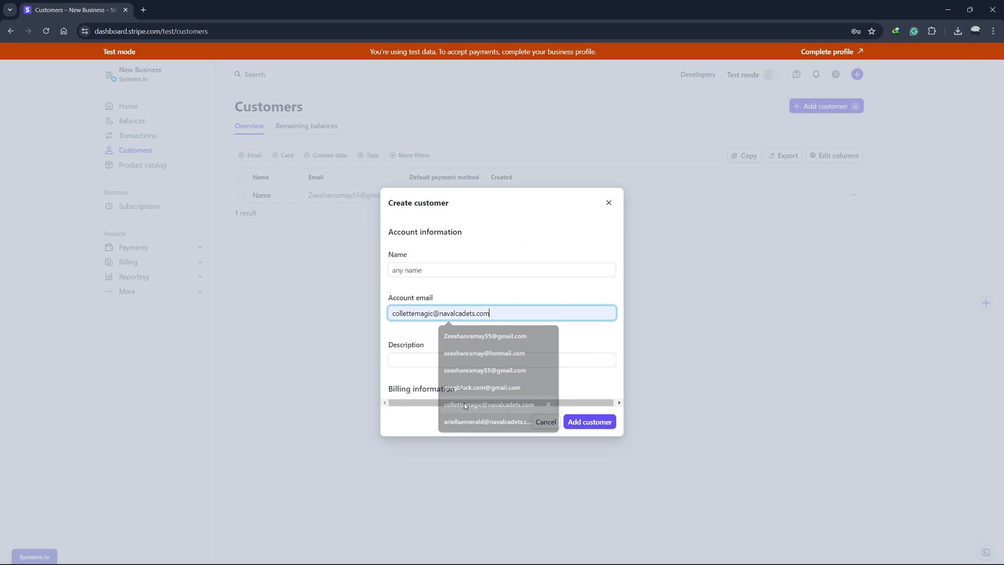
{"action": "left_click", "coordinate": [591, 423]}
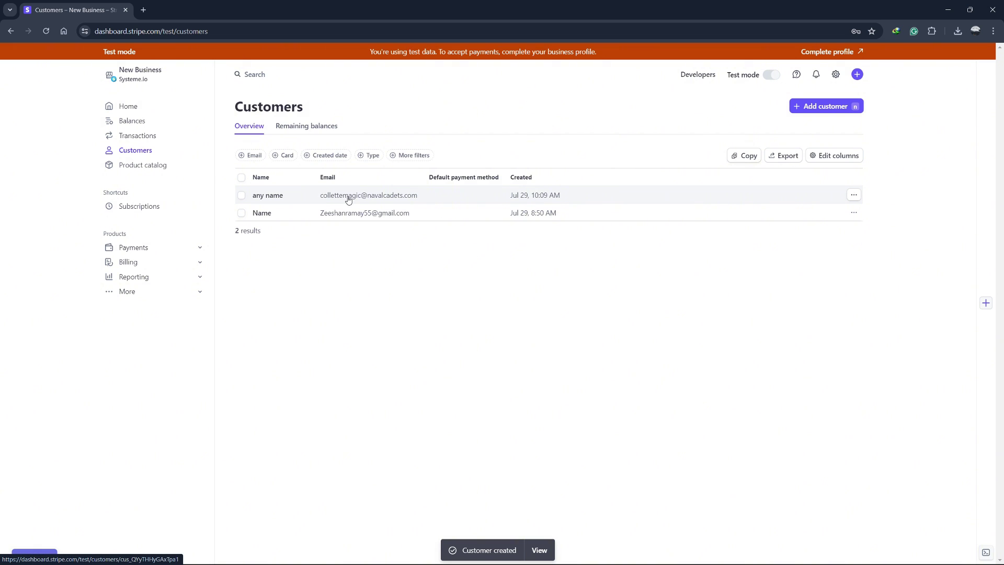
Step: Open the newly added customer's record and review its subscriptions, payments and invoices sections
{"action": "left_click", "coordinate": [348, 197]}
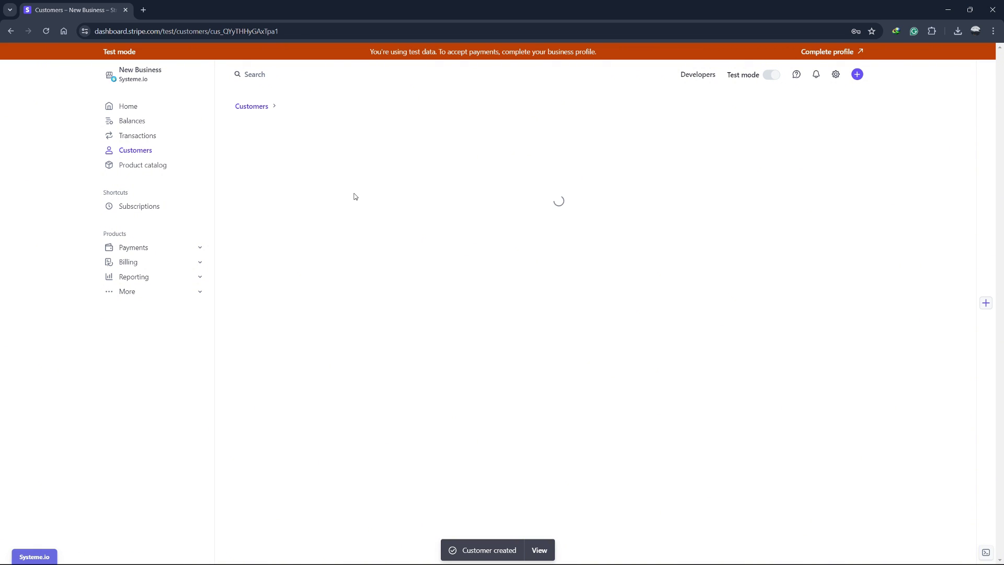
{"action": "scroll", "coordinate": [446, 249], "scroll_direction": "down", "scroll_amount": 1}
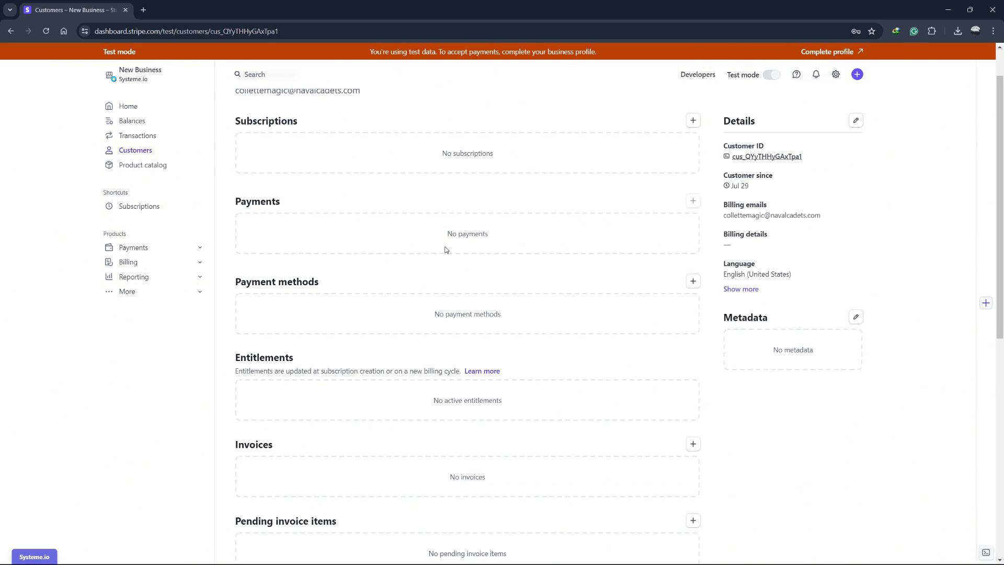
{"action": "scroll", "coordinate": [464, 268], "scroll_direction": "down", "scroll_amount": 2}
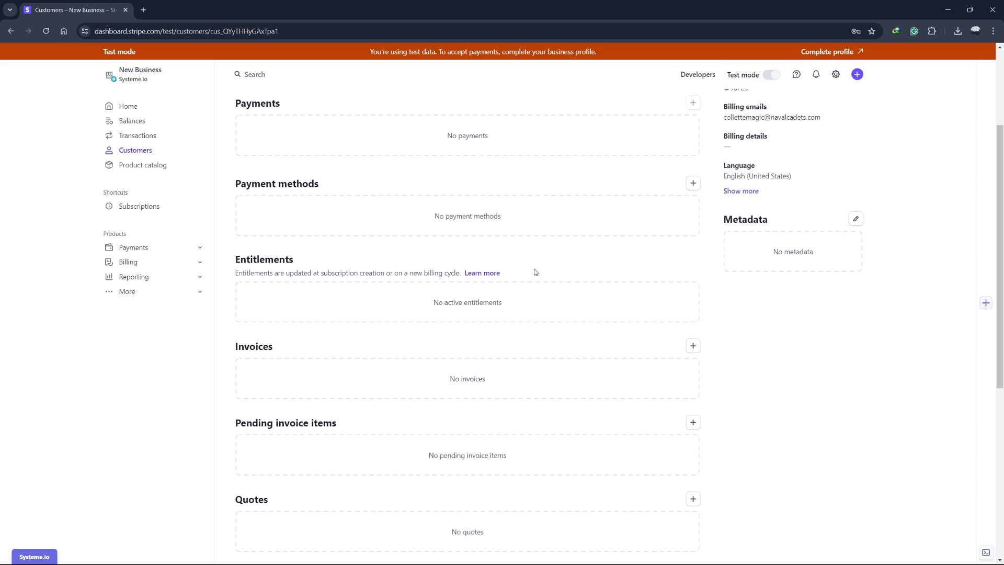
Step: Start a test subscription with the 49.99 USD per month Monehly SUbs product for the recent customer called "Name"
{"action": "left_click", "coordinate": [858, 75]}
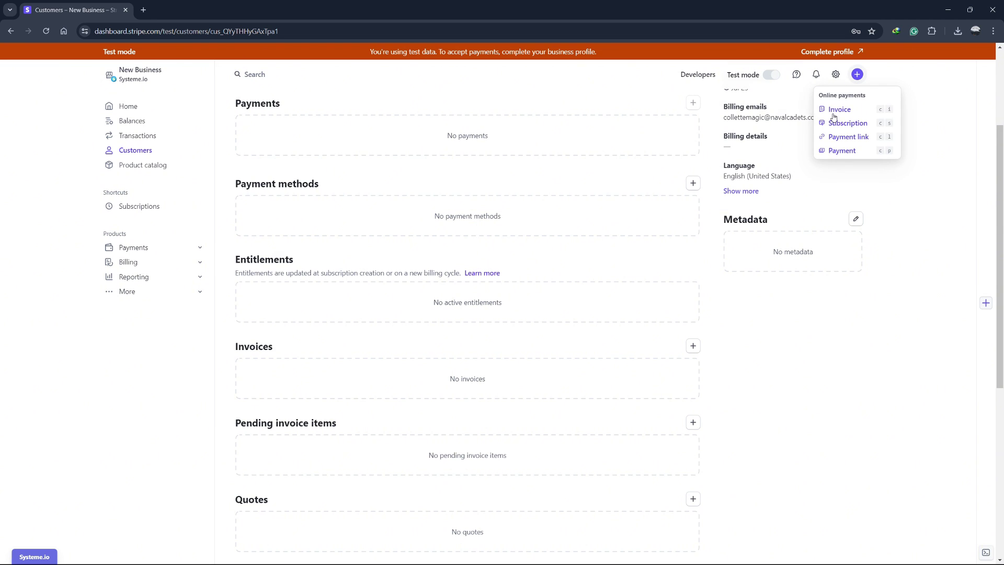
{"action": "left_click", "coordinate": [837, 126]}
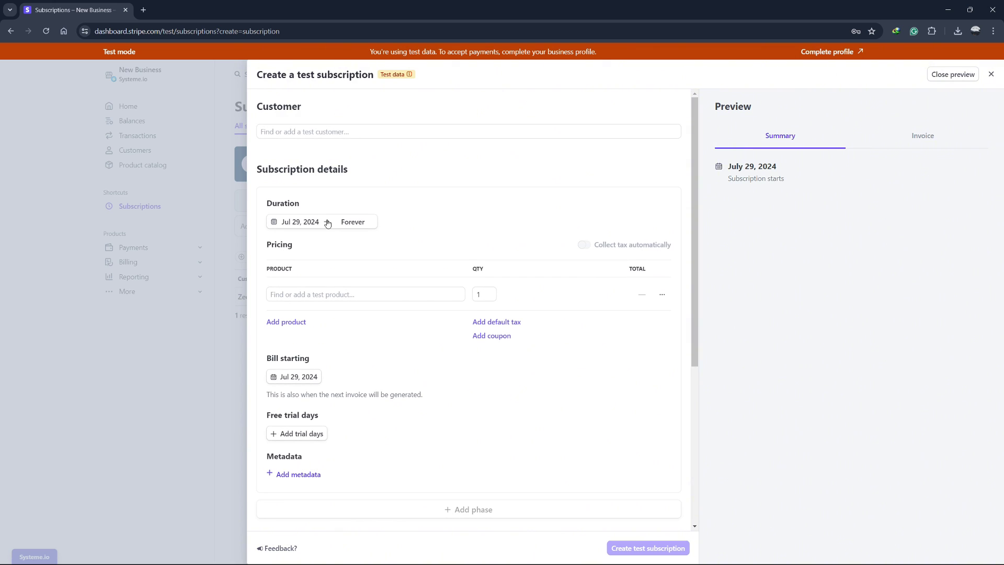
{"action": "left_click", "coordinate": [326, 289]}
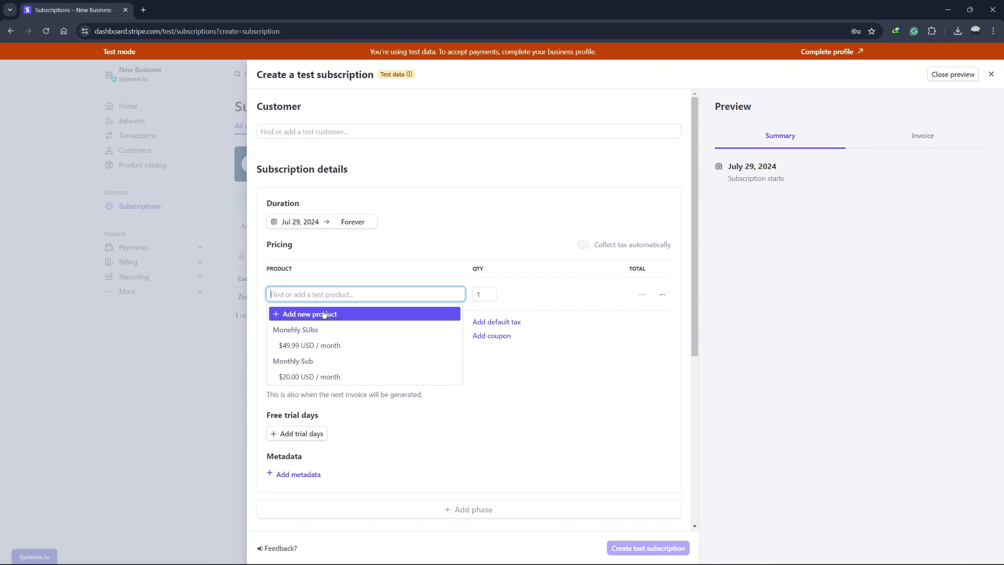
{"action": "left_click", "coordinate": [300, 348]}
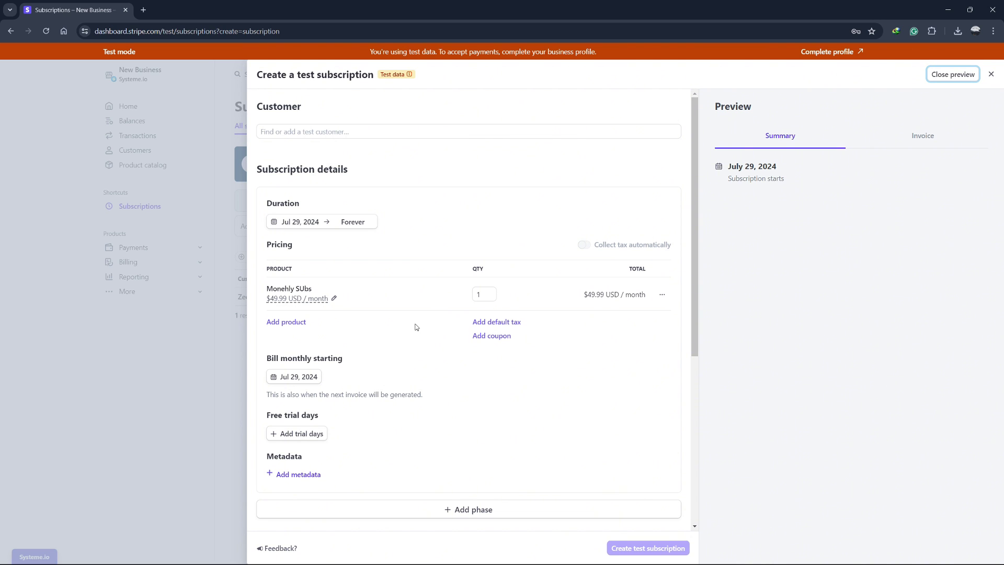
{"action": "left_click", "coordinate": [346, 131]}
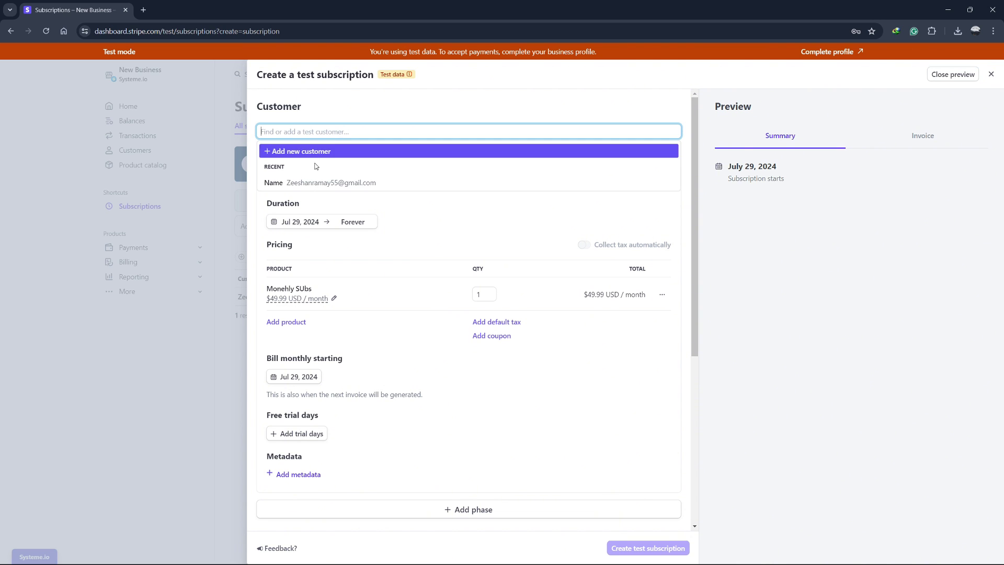
{"action": "left_click", "coordinate": [336, 184]}
Step: Set the subscription's payment option to emailing an invoice for the customer to pay manually
{"action": "scroll", "coordinate": [370, 215], "scroll_direction": "down", "scroll_amount": 3}
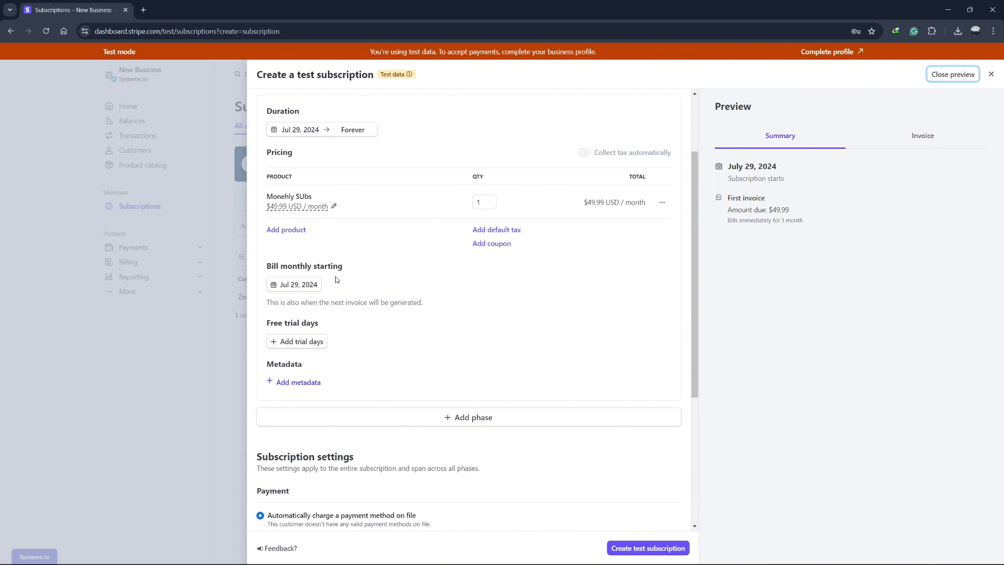
{"action": "scroll", "coordinate": [274, 380], "scroll_direction": "down", "scroll_amount": 2}
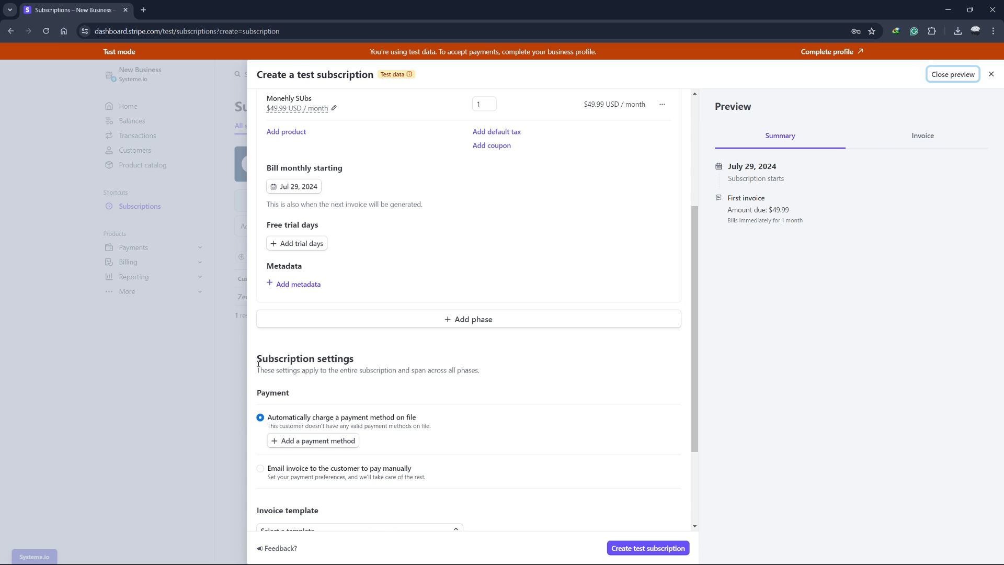
{"action": "scroll", "coordinate": [259, 363], "scroll_direction": "down", "scroll_amount": 1}
{"action": "left_click", "coordinate": [315, 426]}
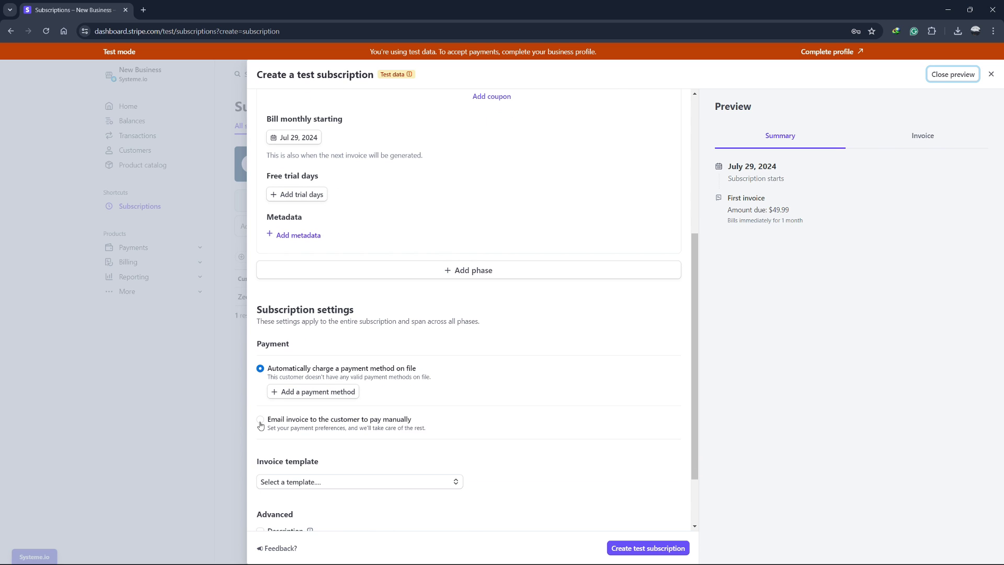
{"action": "double_click", "coordinate": [289, 424]}
{"action": "left_click", "coordinate": [335, 421]}
Step: Set the monthly billing start date to July 30, 2024 and check the first invoice in the preview summary
{"action": "scroll", "coordinate": [334, 421], "scroll_direction": "up", "scroll_amount": 4}
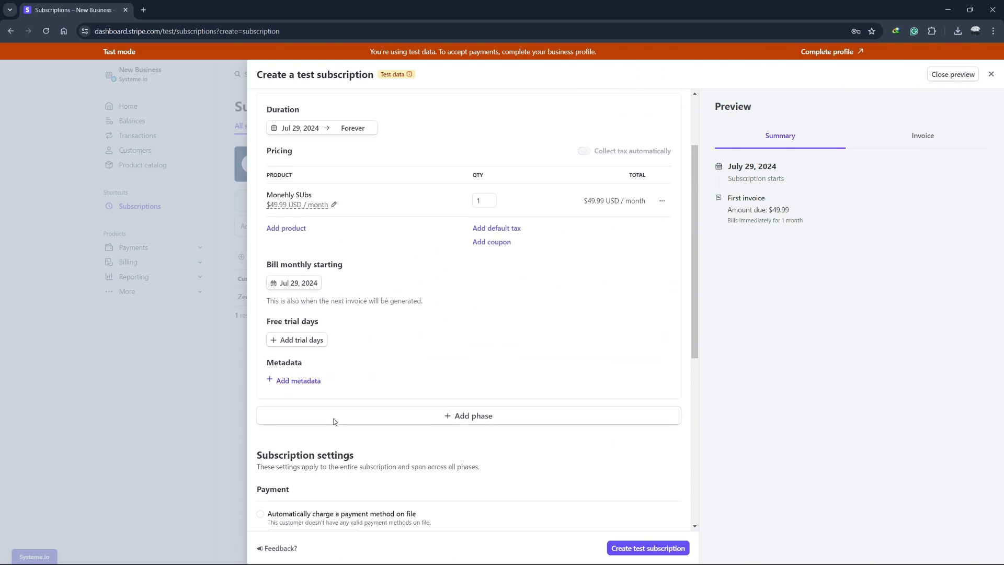
{"action": "left_click", "coordinate": [291, 333]}
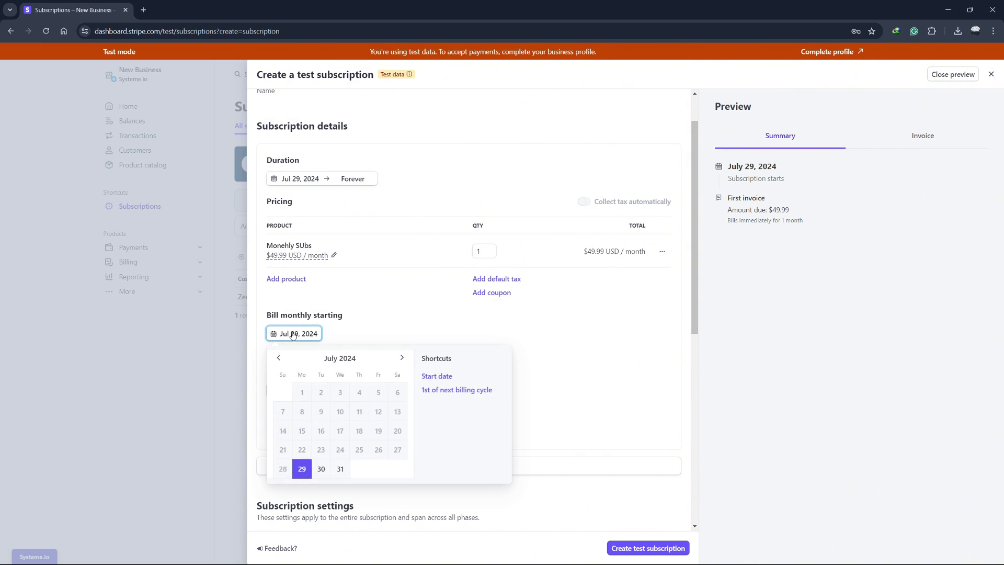
{"action": "left_click", "coordinate": [402, 357]}
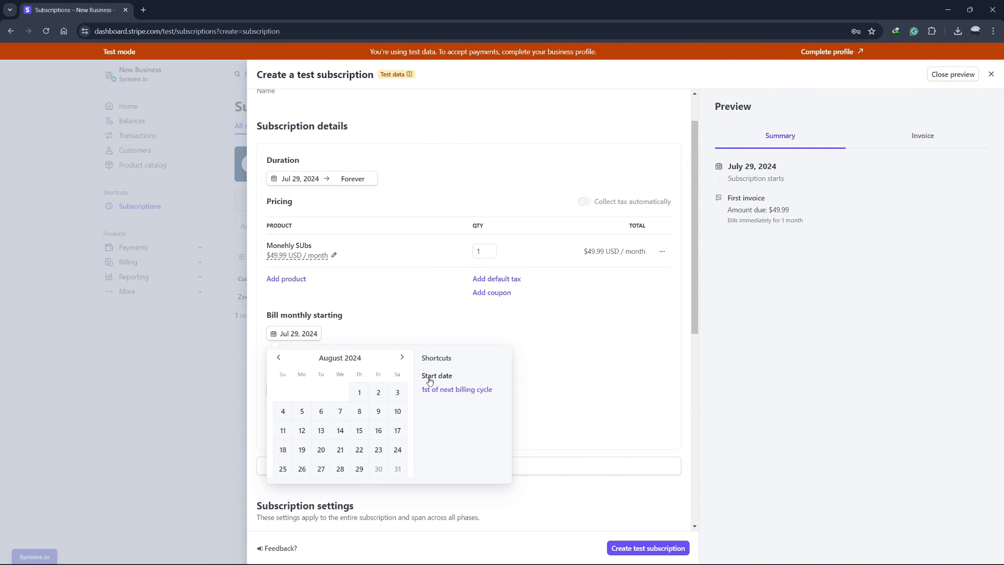
{"action": "left_click", "coordinate": [278, 357]}
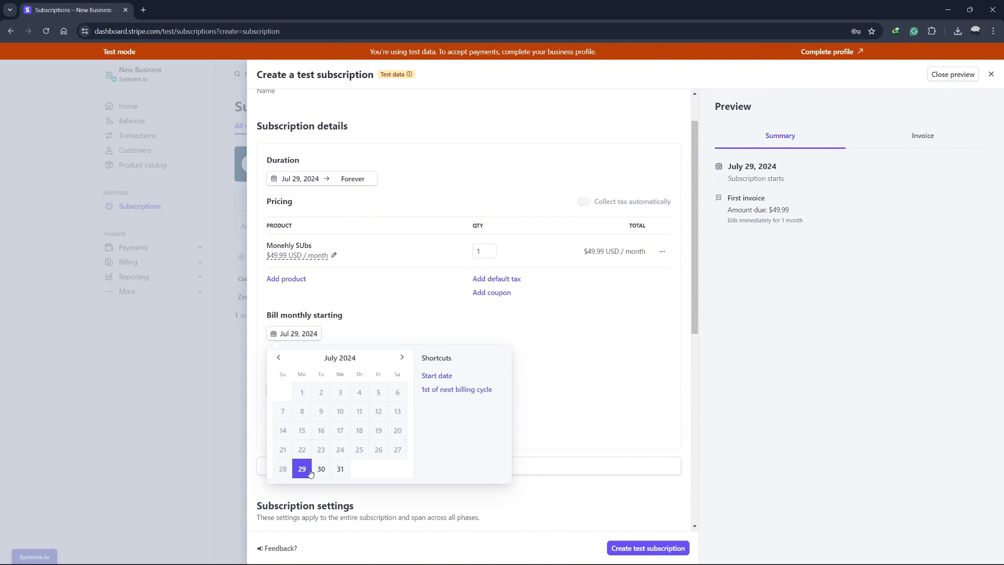
{"action": "left_click", "coordinate": [320, 470]}
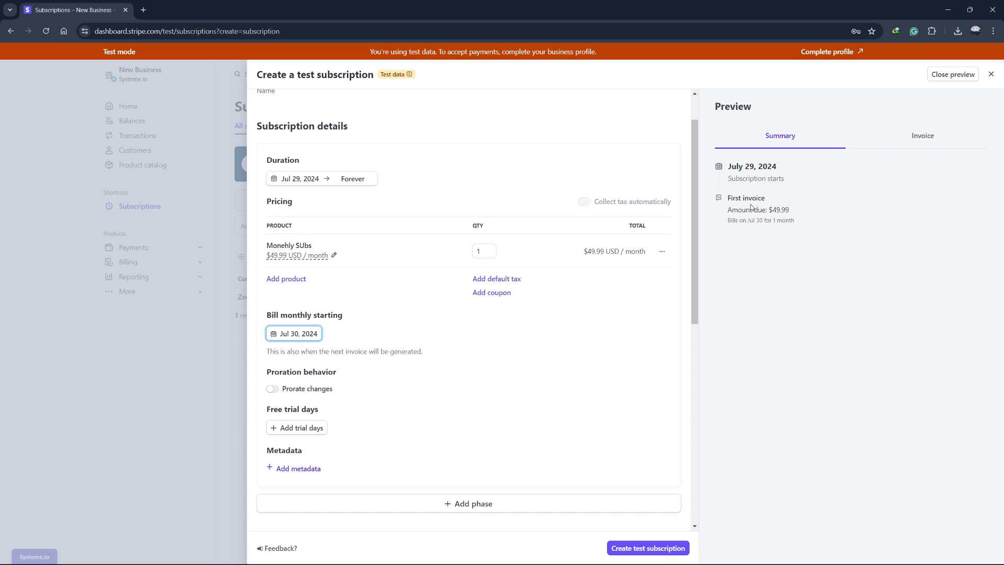
{"action": "left_click_drag", "start_coordinate": [726, 223], "coordinate": [810, 220]}
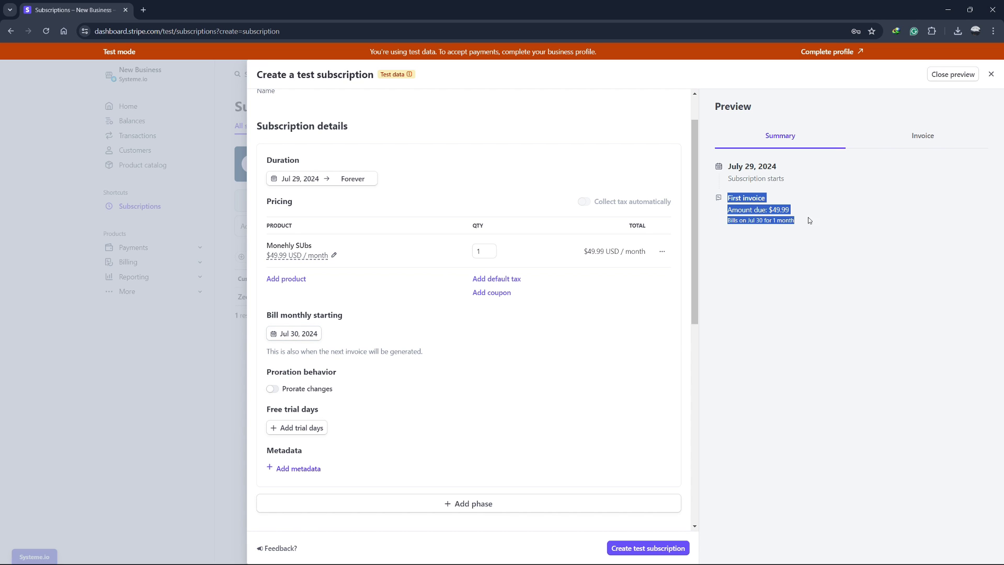
{"action": "left_click", "coordinate": [757, 244]}
Step: Set the subscription's monthly billing start date to August 1, 2024
{"action": "scroll", "coordinate": [487, 292], "scroll_direction": "down", "scroll_amount": 1}
{"action": "left_click", "coordinate": [314, 287]}
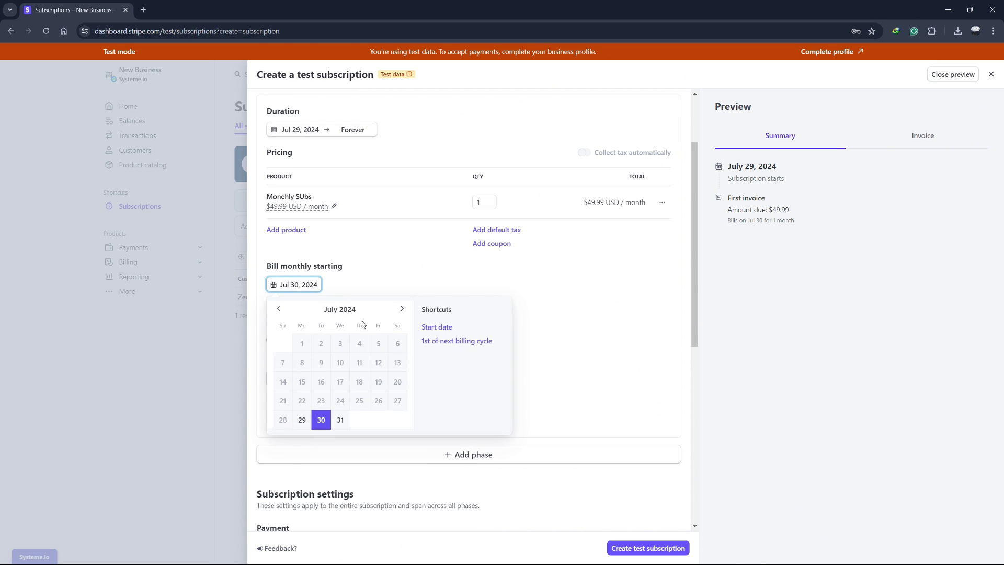
{"action": "left_click", "coordinate": [402, 309]}
{"action": "left_click", "coordinate": [359, 343]}
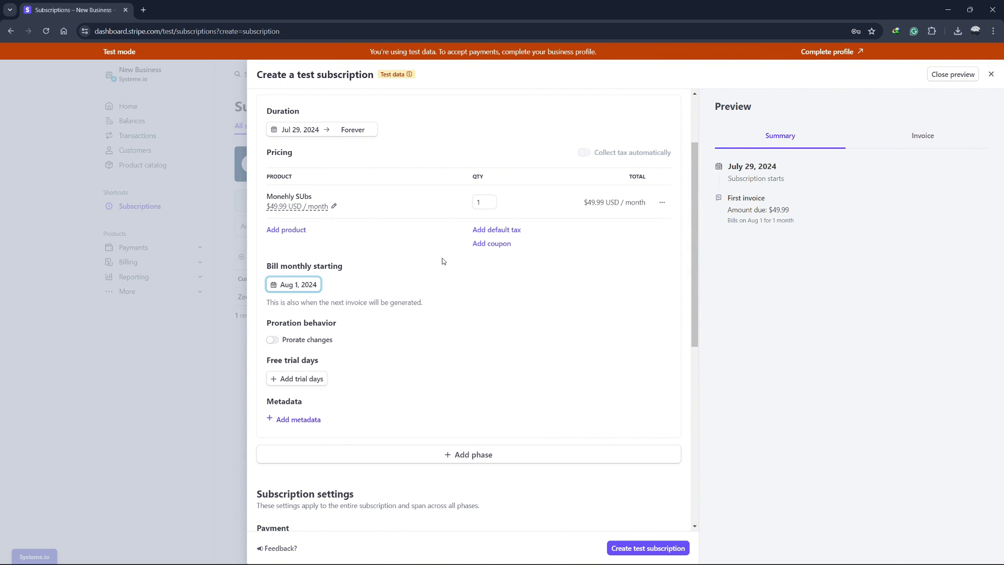
{"action": "left_click", "coordinate": [315, 285]}
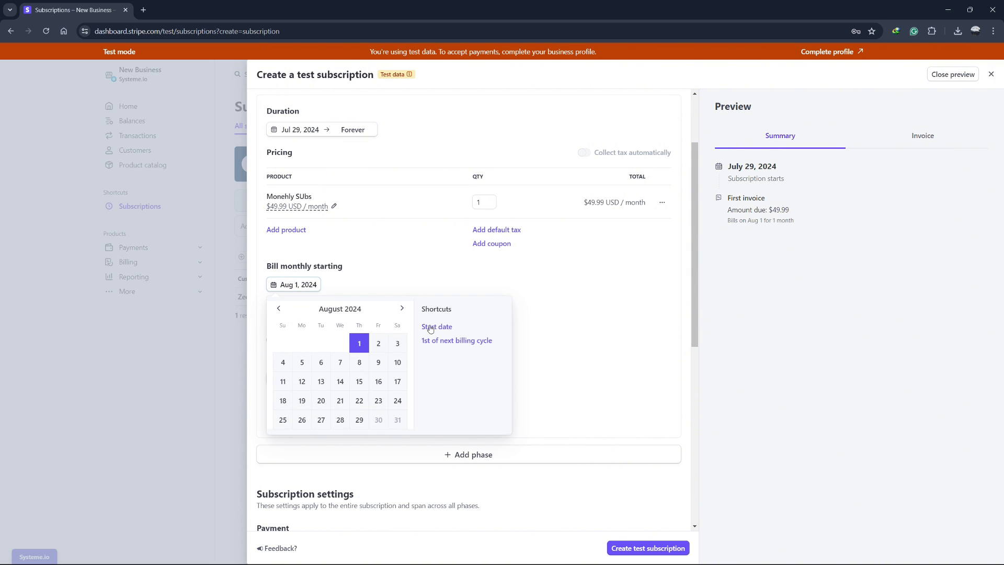
{"action": "left_click", "coordinate": [538, 307]}
Step: Review the remaining subscription settings, create the test subscription, and open the new Monehly SUbs subscription's details
{"action": "scroll", "coordinate": [539, 308], "scroll_direction": "down", "scroll_amount": 1}
{"action": "scroll", "coordinate": [392, 286], "scroll_direction": "down", "scroll_amount": 1}
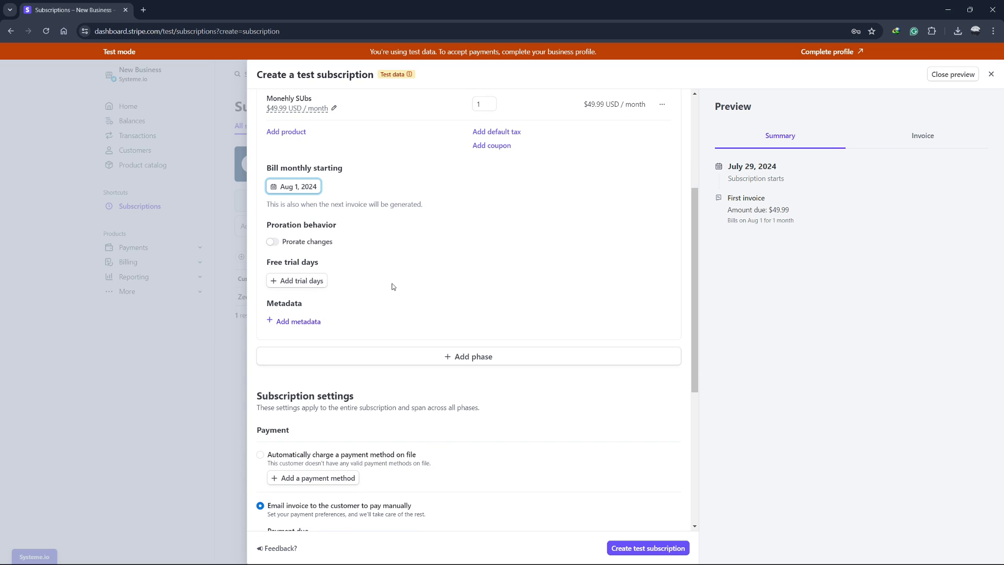
{"action": "scroll", "coordinate": [392, 285], "scroll_direction": "down", "scroll_amount": 5}
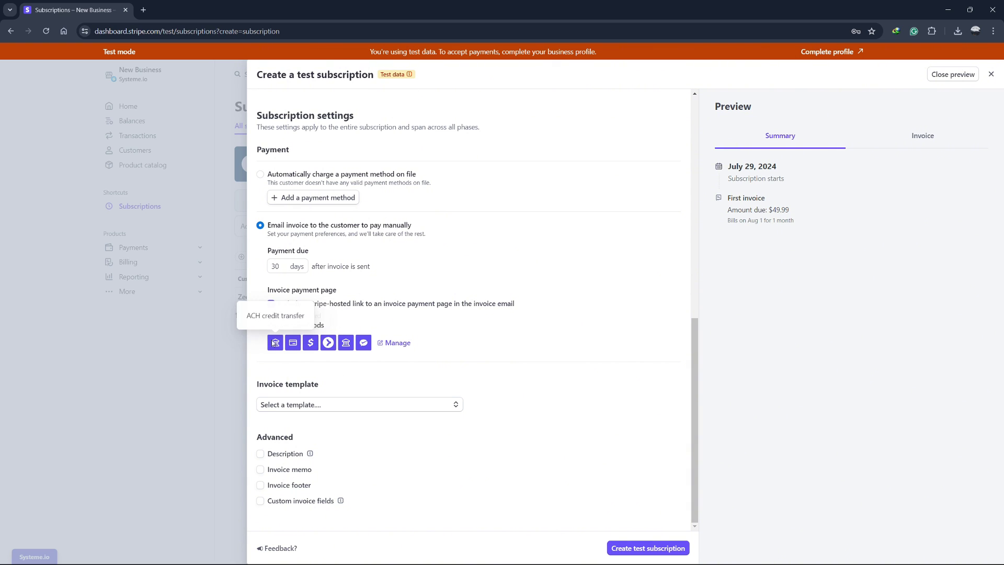
{"action": "left_click", "coordinate": [633, 548]}
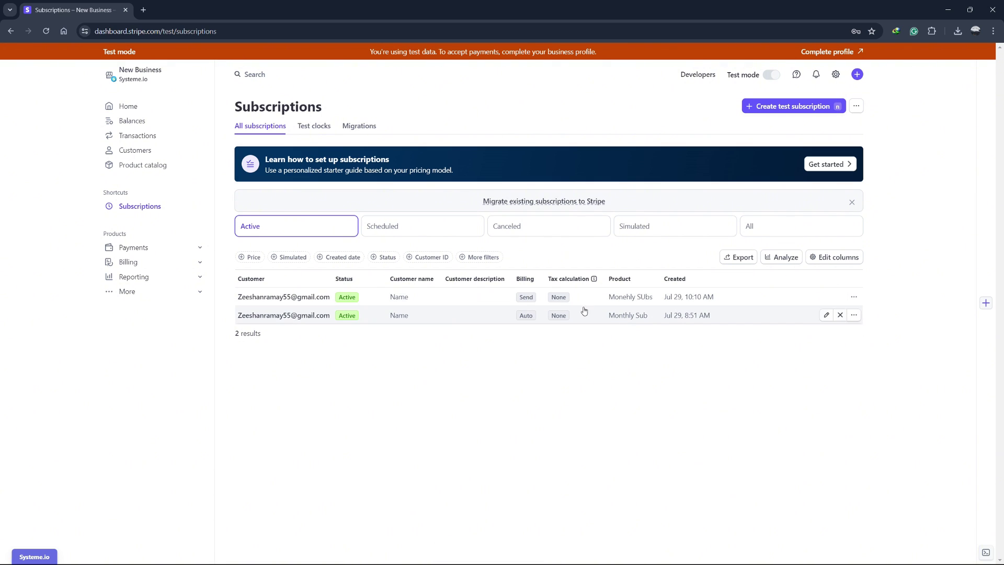
{"action": "left_click", "coordinate": [518, 304]}
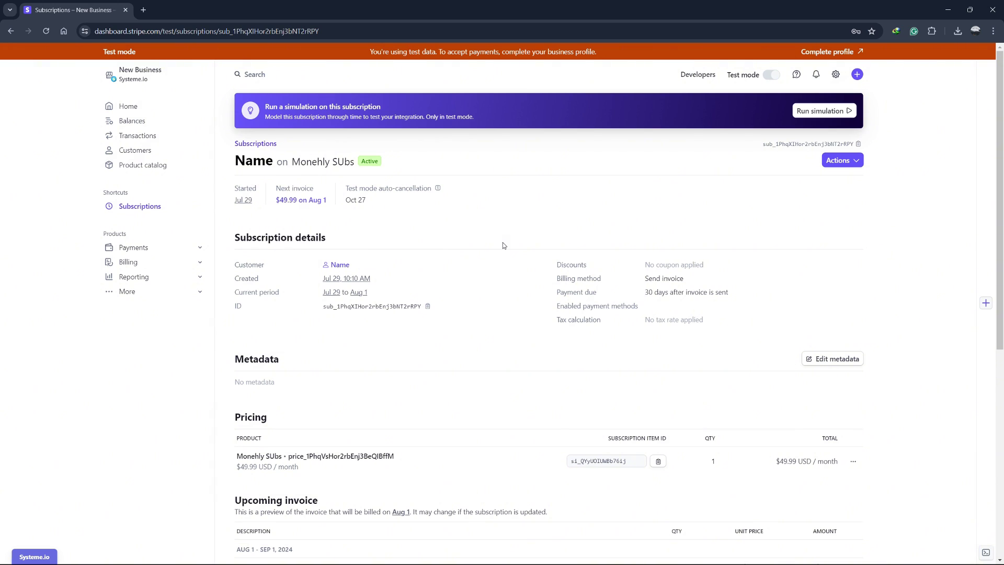
Step: Open the most recently added customer's record and start a test invoice, cancelling the request to add an account name
{"action": "left_click", "coordinate": [155, 153]}
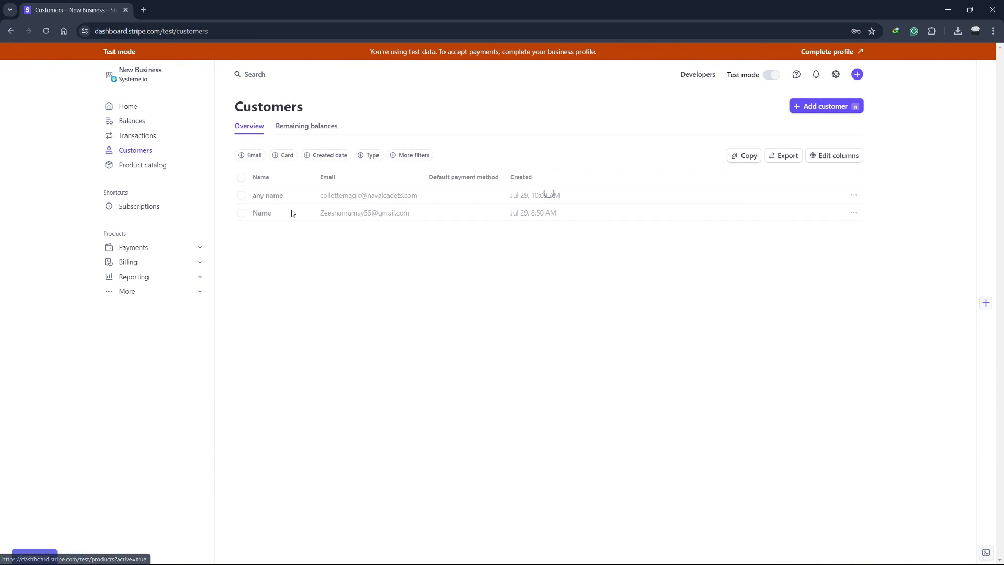
{"action": "left_click", "coordinate": [383, 203]}
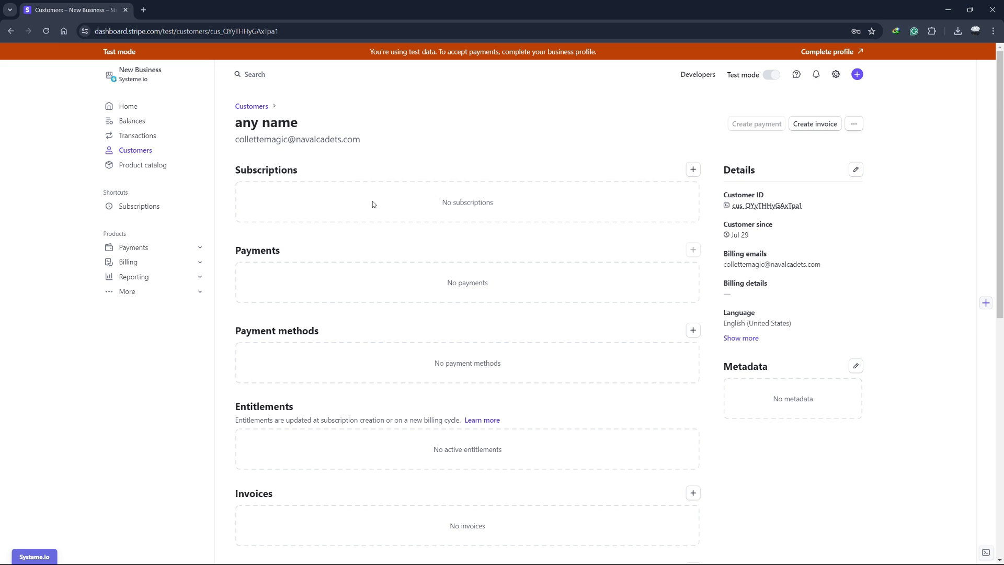
{"action": "scroll", "coordinate": [372, 203], "scroll_direction": "down", "scroll_amount": 2}
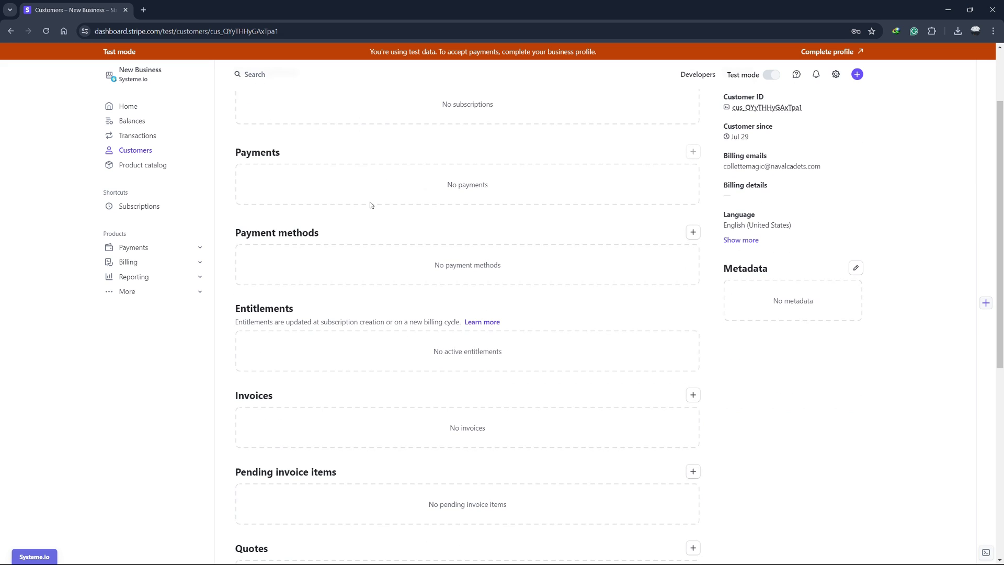
{"action": "left_click", "coordinate": [694, 395]}
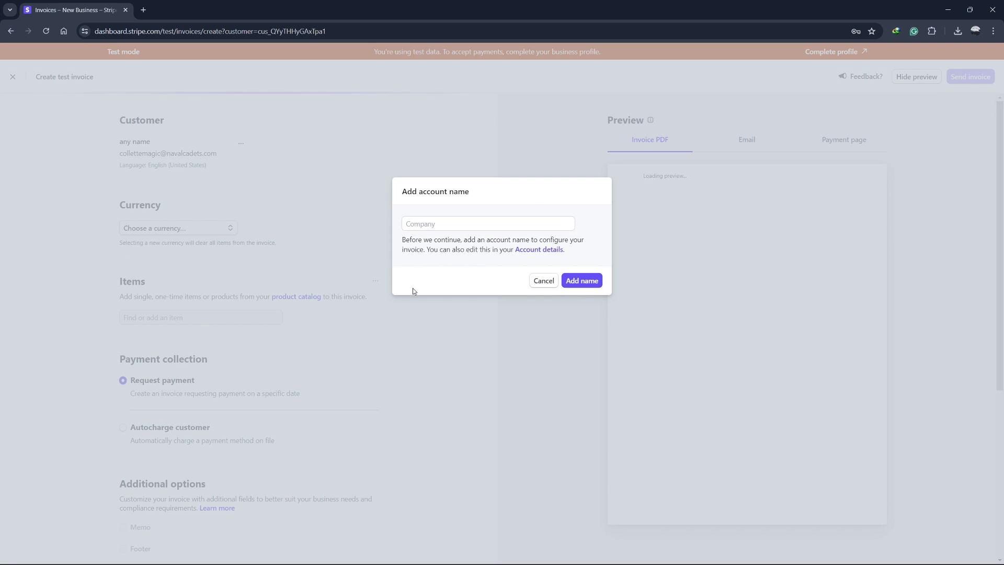
{"action": "left_click", "coordinate": [547, 283]}
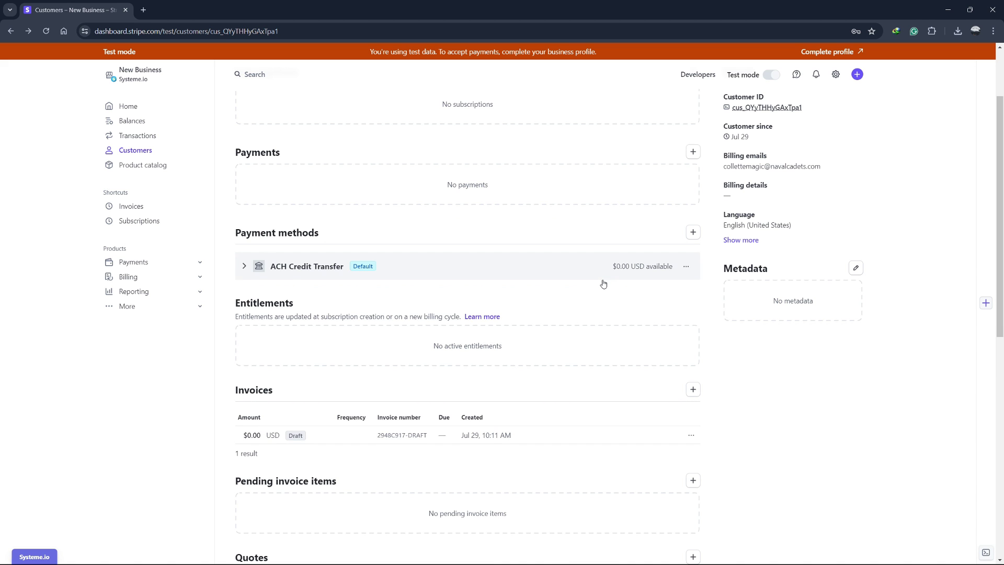
{"action": "scroll", "coordinate": [439, 343], "scroll_direction": "down", "scroll_amount": 2}
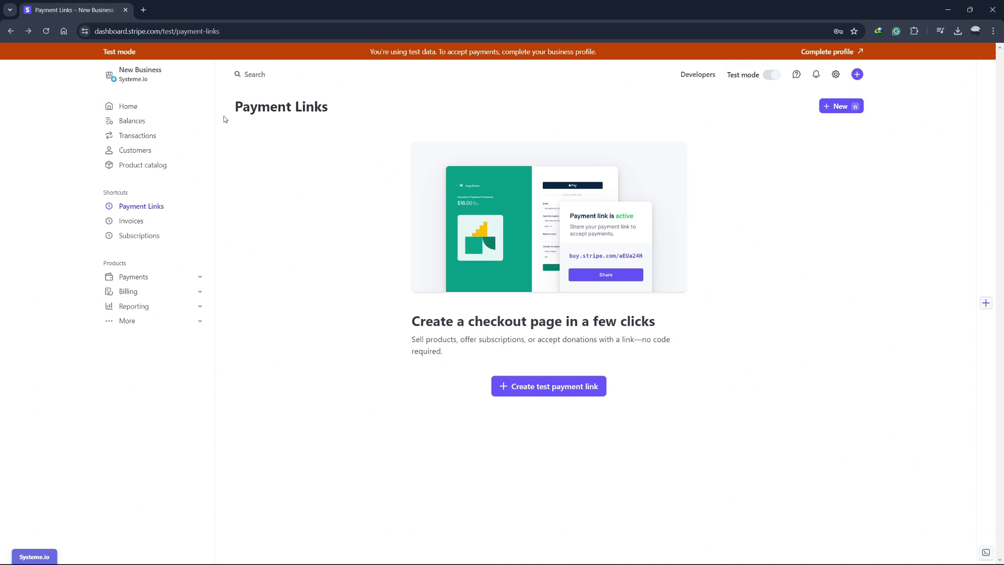
Step: Start a test payment link for the Monehly SUbs product at $49.99 USD / month and include a free trial, keeping the type Products or subscriptions
{"action": "left_click_drag", "start_coordinate": [225, 119], "coordinate": [350, 109]}
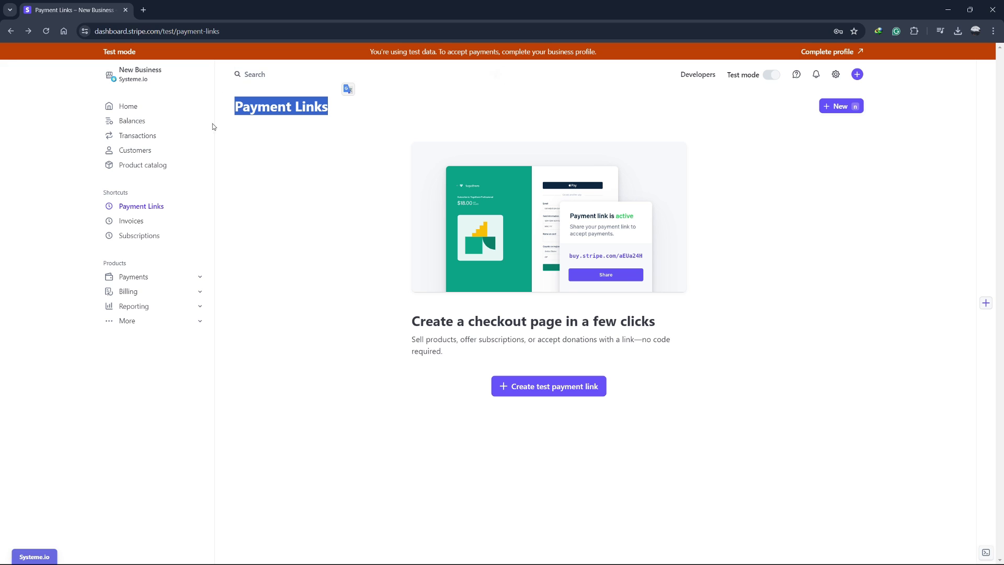
{"action": "left_click", "coordinate": [296, 199]}
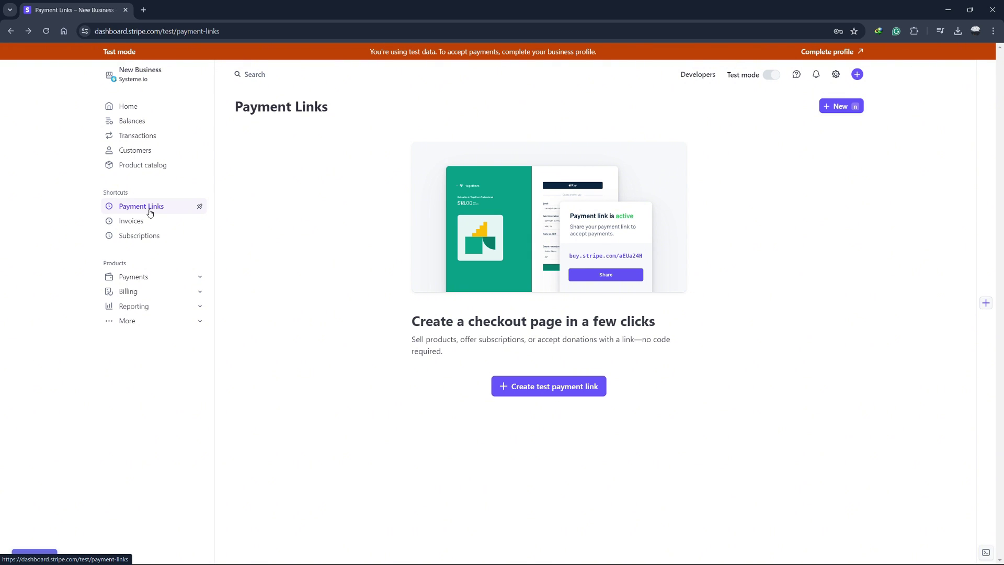
{"action": "left_click", "coordinate": [583, 386]}
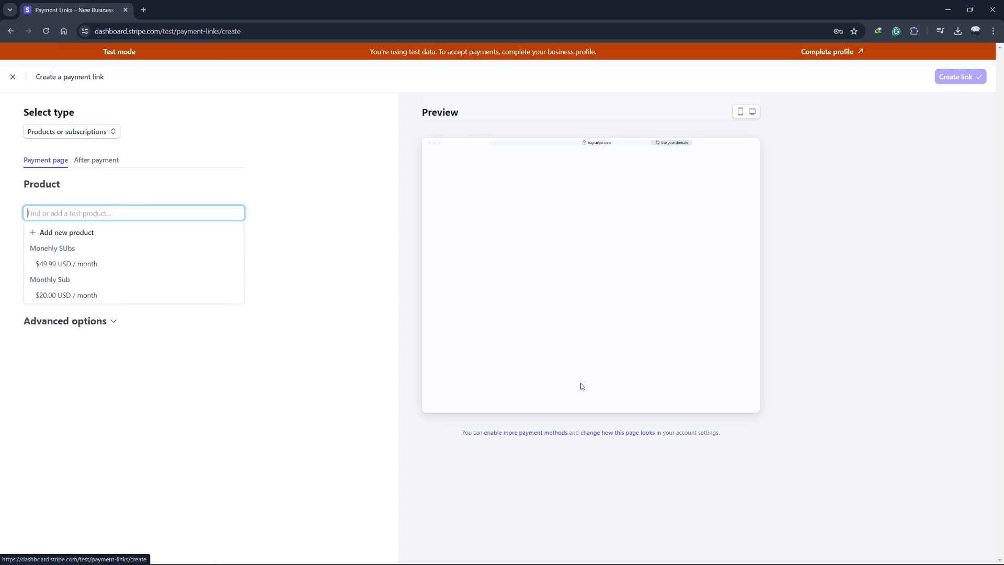
{"action": "left_click", "coordinate": [89, 264]}
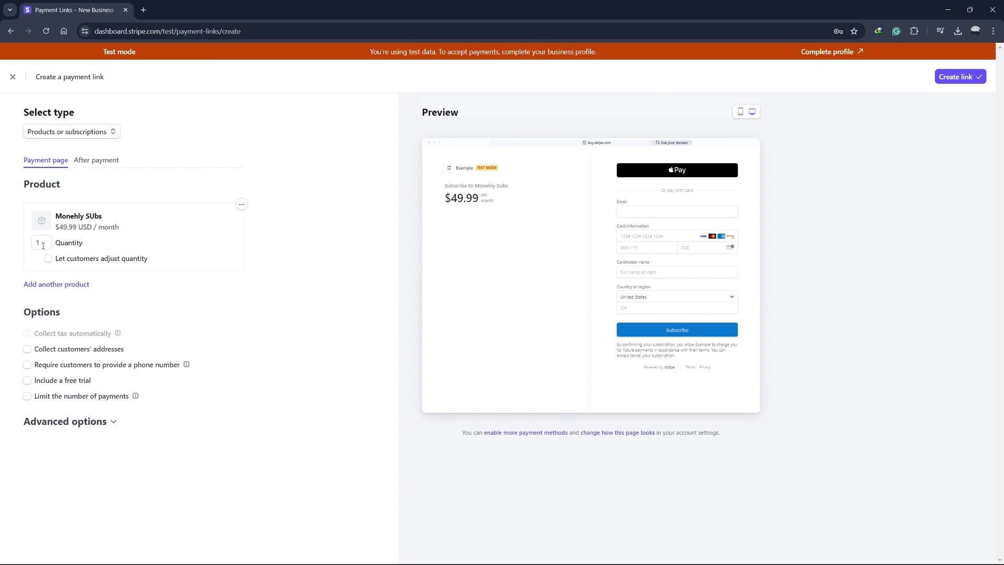
{"action": "left_click", "coordinate": [48, 382]}
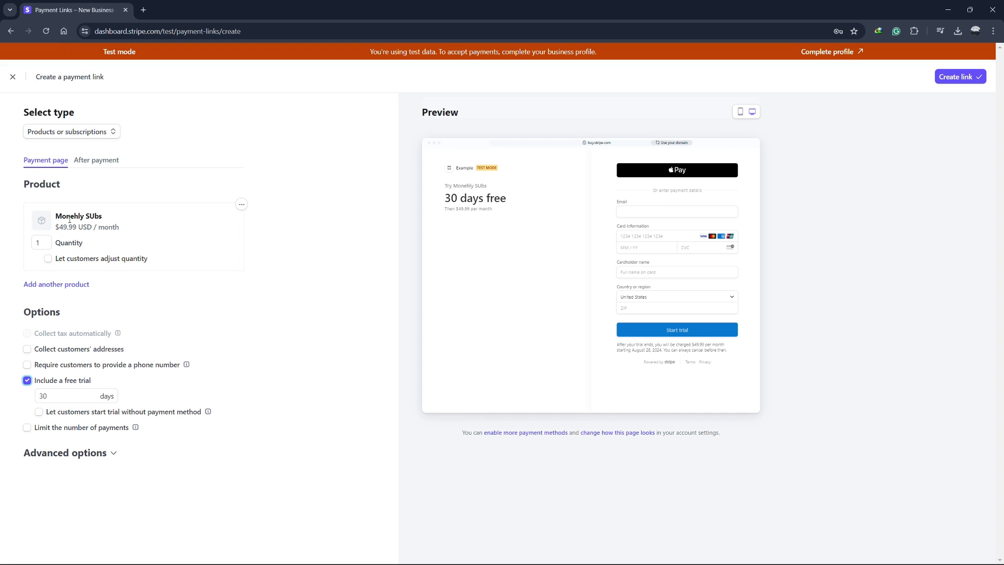
{"action": "left_click", "coordinate": [93, 133]}
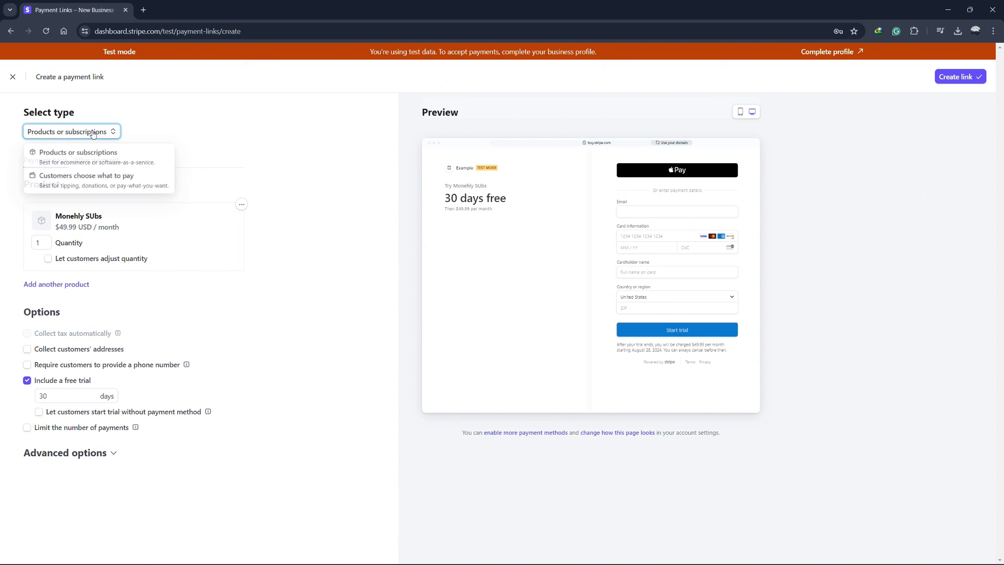
{"action": "key", "text": "Escape"}
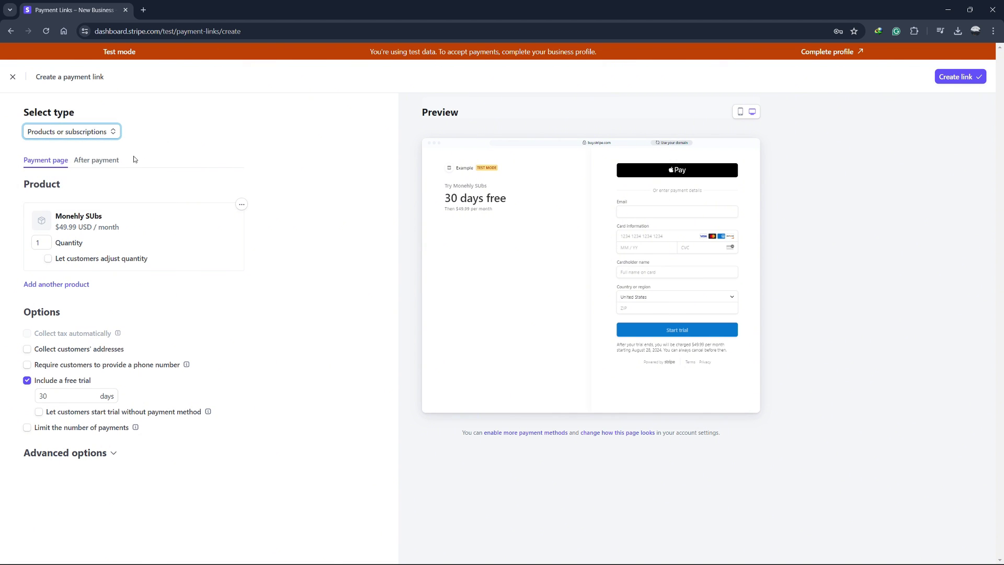
Step: Check the link's after-payment settings, keep the default confirmation page without a custom message, and create the payment link
{"action": "left_click", "coordinate": [102, 162]}
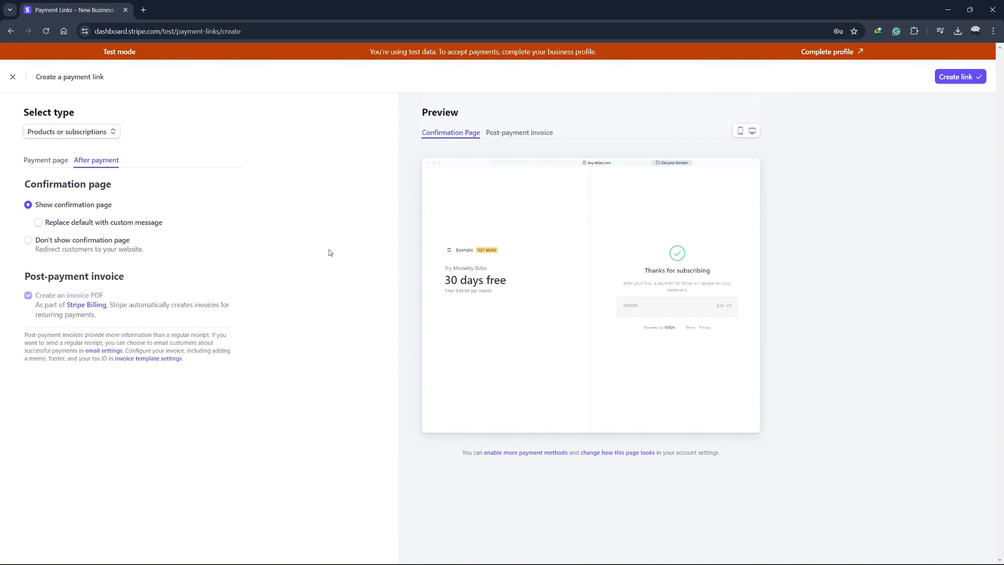
{"action": "left_click", "coordinate": [39, 224]}
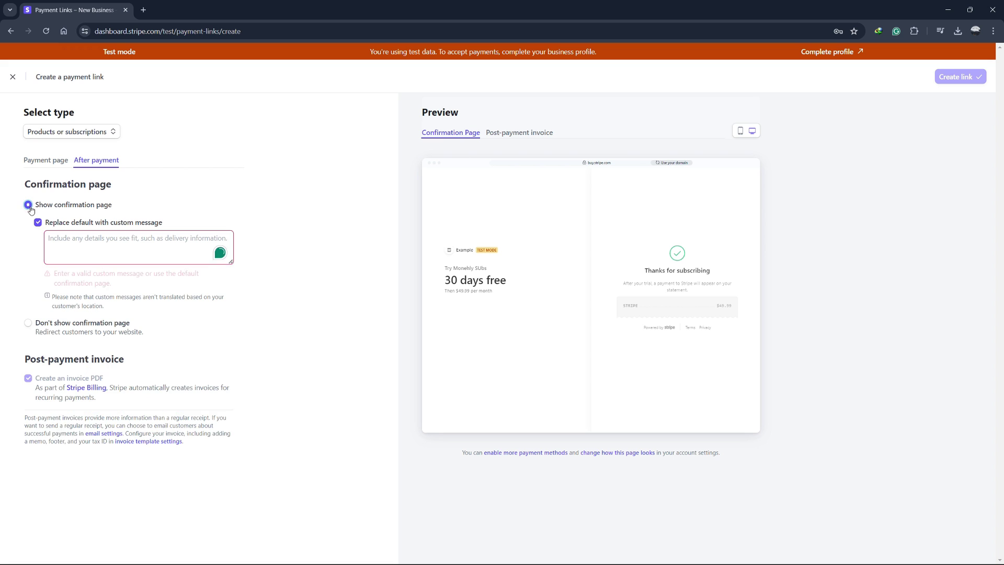
{"action": "left_click", "coordinate": [38, 224]}
{"action": "left_click", "coordinate": [46, 160]}
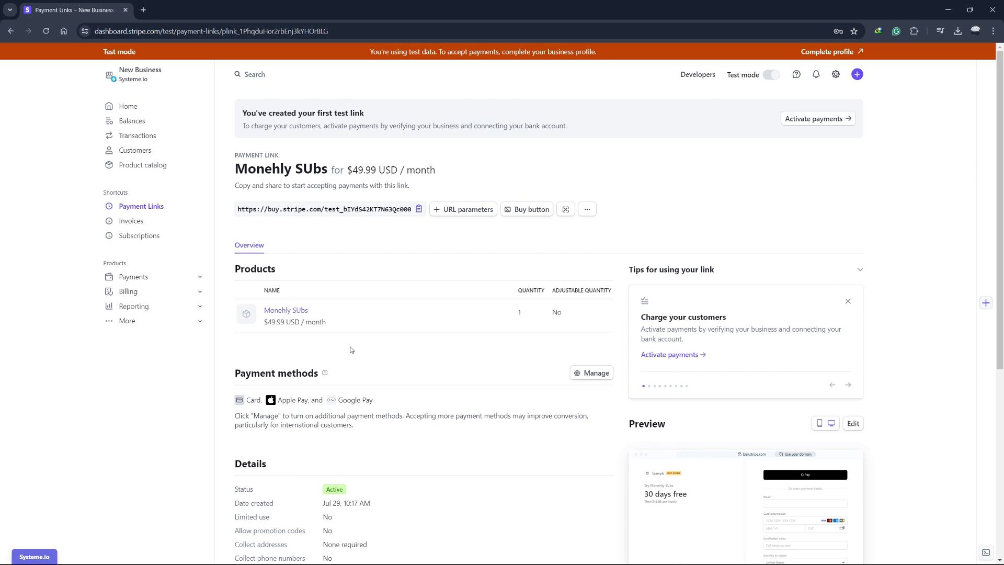
Step: Review the new payment link's product, payment methods, details and checkout preview
{"action": "scroll", "coordinate": [361, 397], "scroll_direction": "down", "scroll_amount": 5}
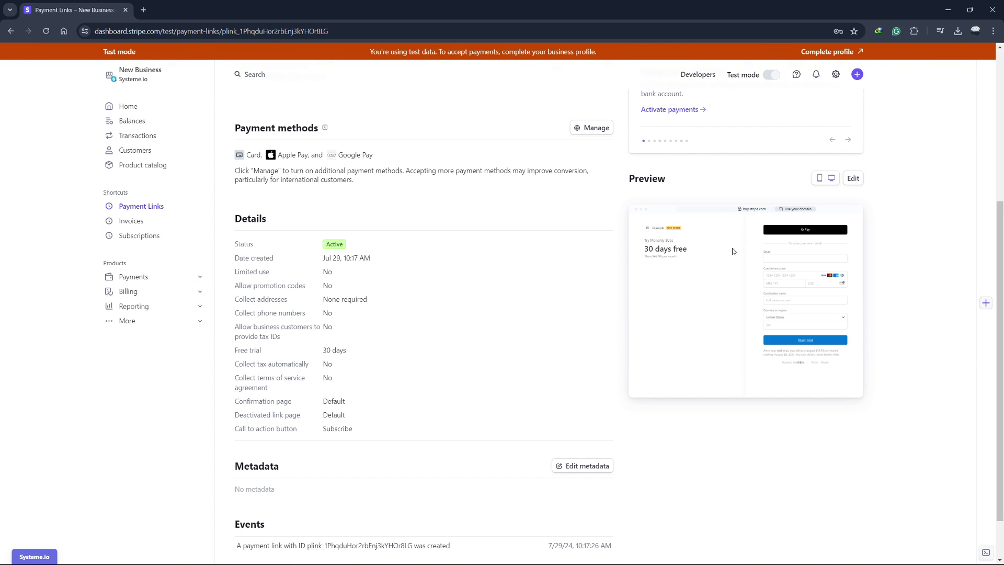
{"action": "scroll", "coordinate": [733, 252], "scroll_direction": "up", "scroll_amount": 2}
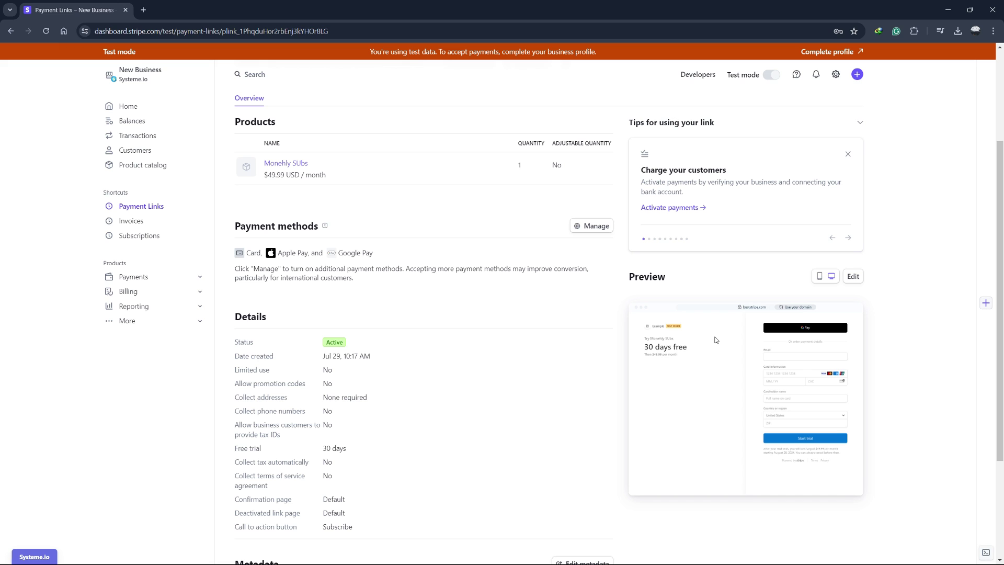
{"action": "scroll", "coordinate": [739, 341], "scroll_direction": "up", "scroll_amount": 1}
{"action": "scroll", "coordinate": [735, 345], "scroll_direction": "up", "scroll_amount": 2}
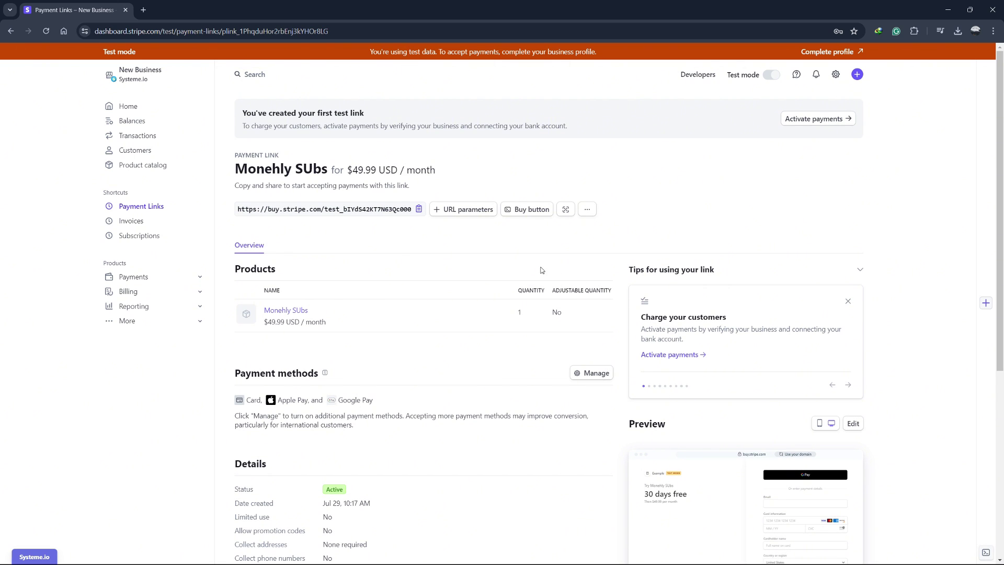
Step: Look through the product sections, open Tax, and get started with its setup
{"action": "left_click", "coordinate": [183, 281]}
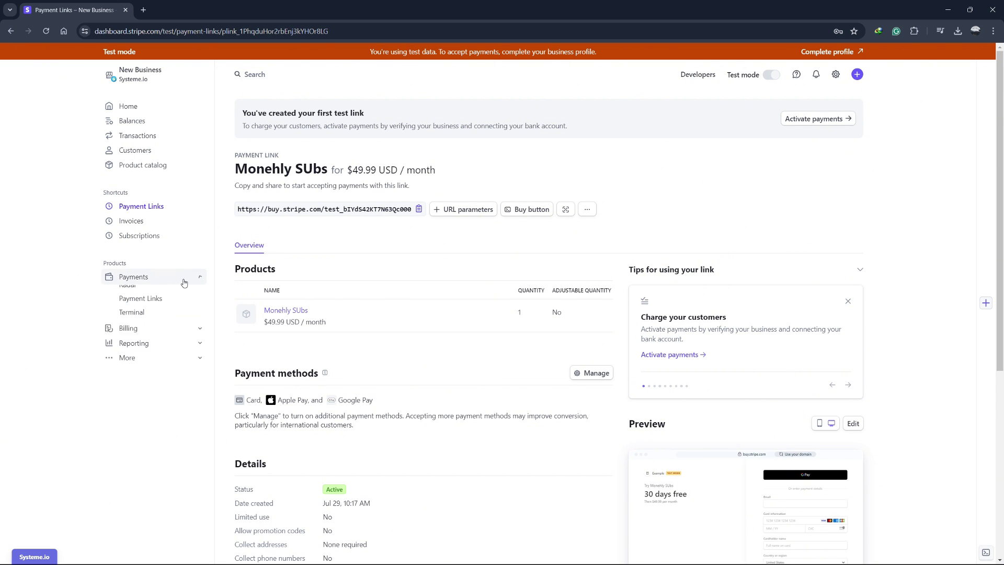
{"action": "left_click", "coordinate": [178, 348]}
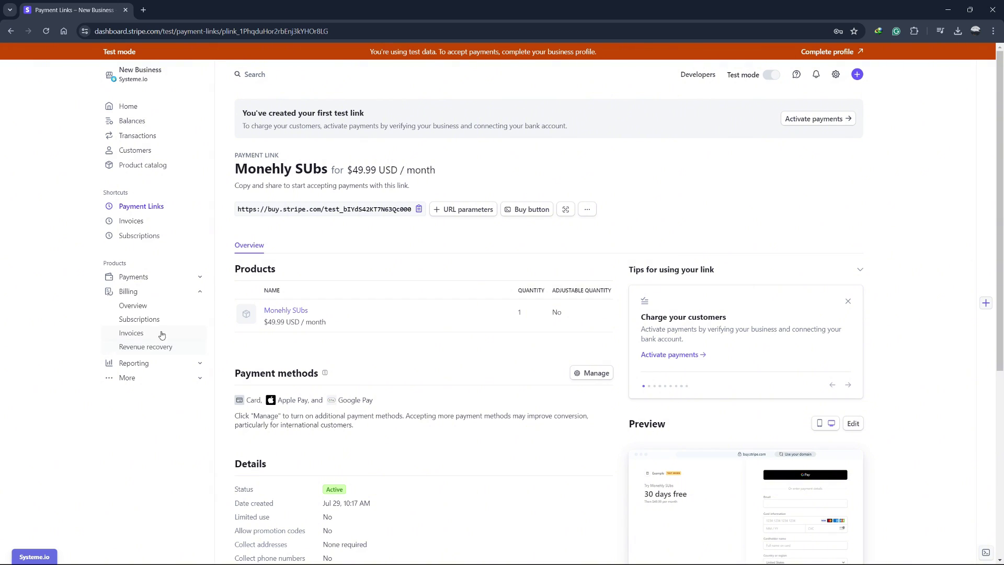
{"action": "left_click", "coordinate": [151, 363]}
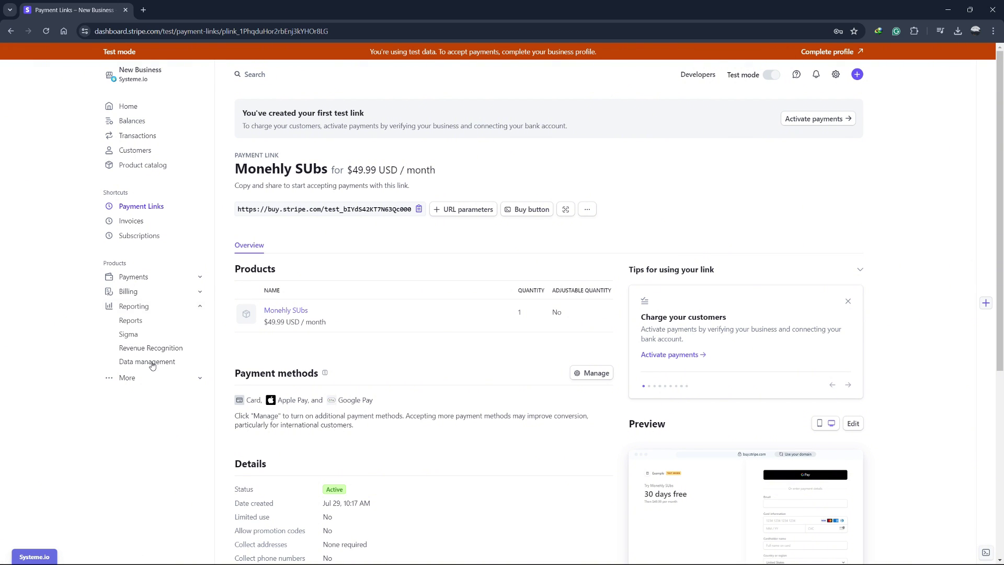
{"action": "left_click", "coordinate": [148, 377]}
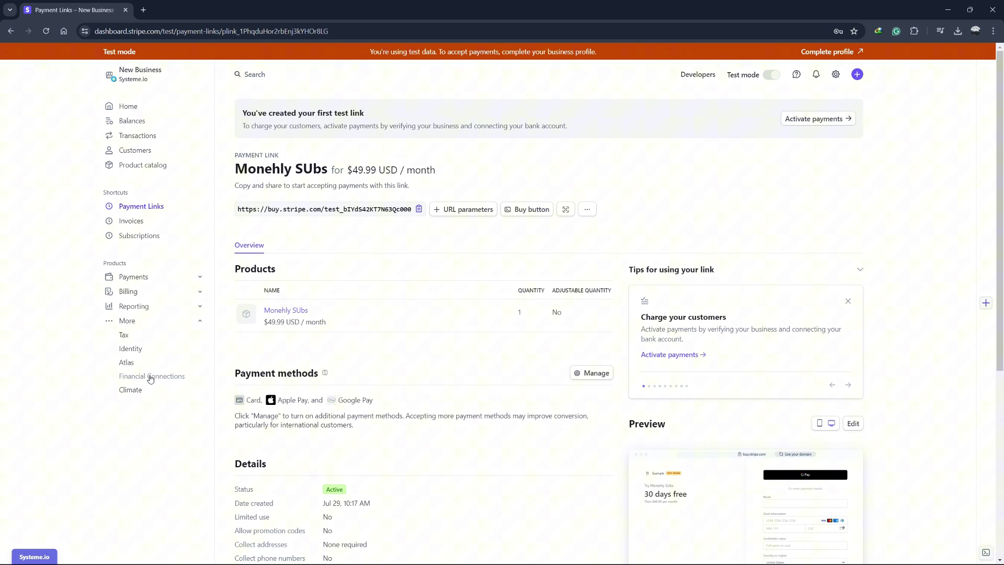
{"action": "left_click", "coordinate": [124, 337]}
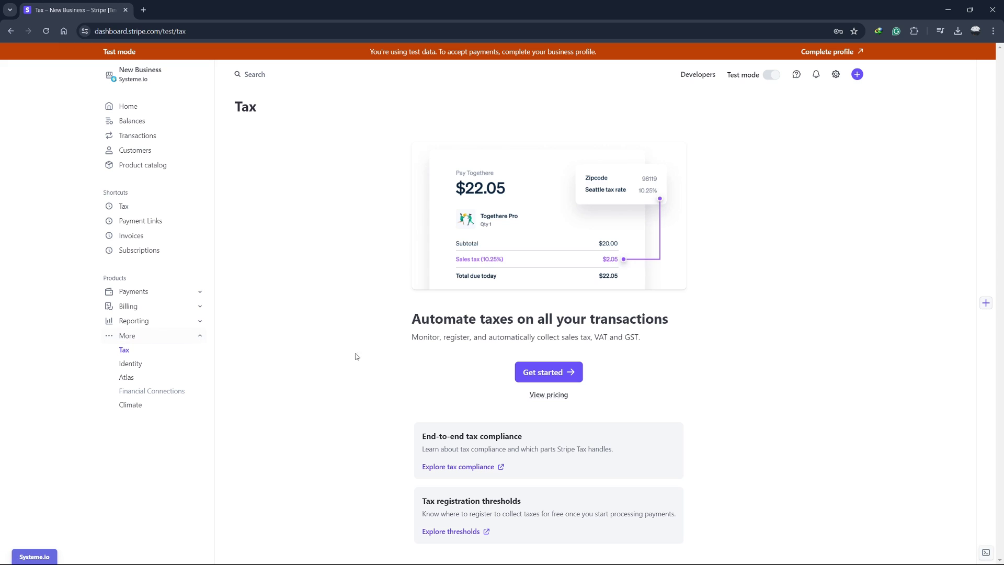
{"action": "left_click_drag", "start_coordinate": [413, 326], "coordinate": [669, 320]}
{"action": "left_click", "coordinate": [694, 359]}
{"action": "left_click", "coordinate": [541, 374]}
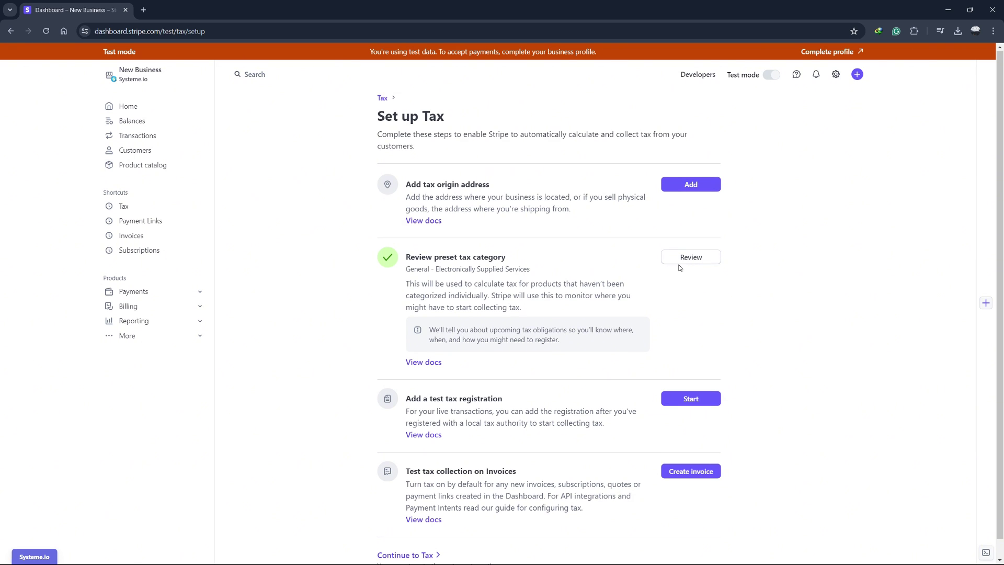
Step: Review the tax setup tasks, continue to the Tax overview, and view its tax registrations
{"action": "scroll", "coordinate": [684, 261], "scroll_direction": "down", "scroll_amount": 1}
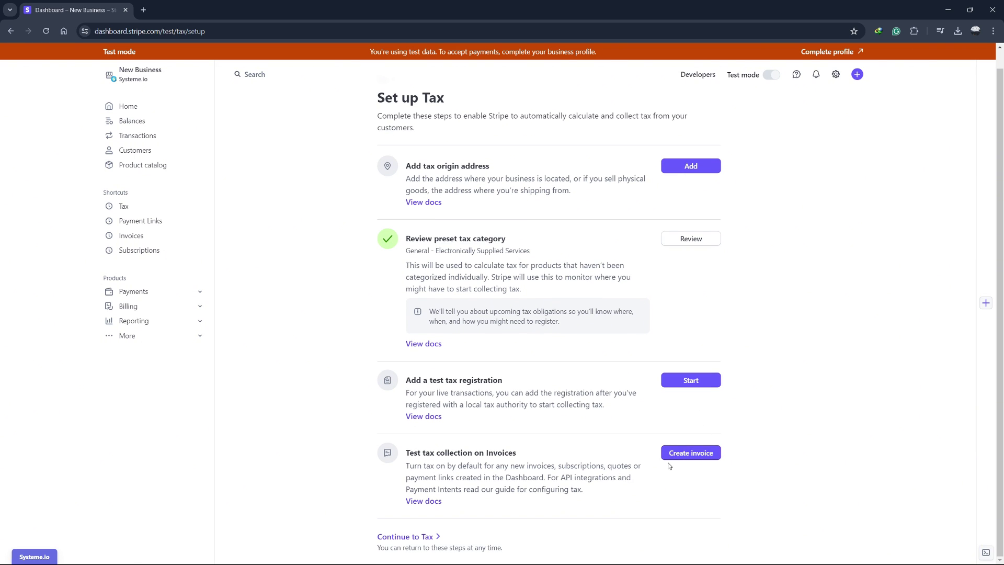
{"action": "left_click", "coordinate": [402, 538]}
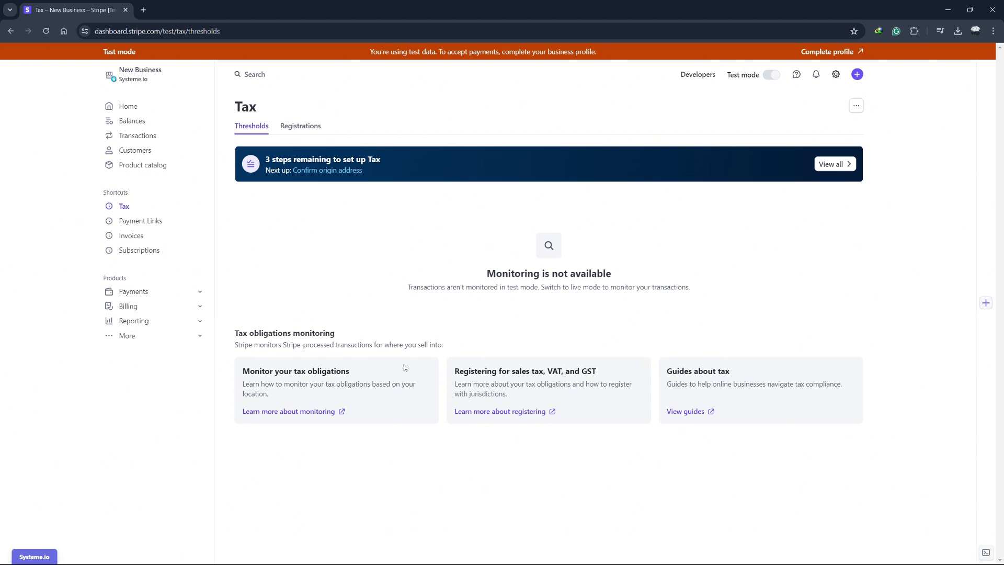
{"action": "left_click", "coordinate": [310, 128]}
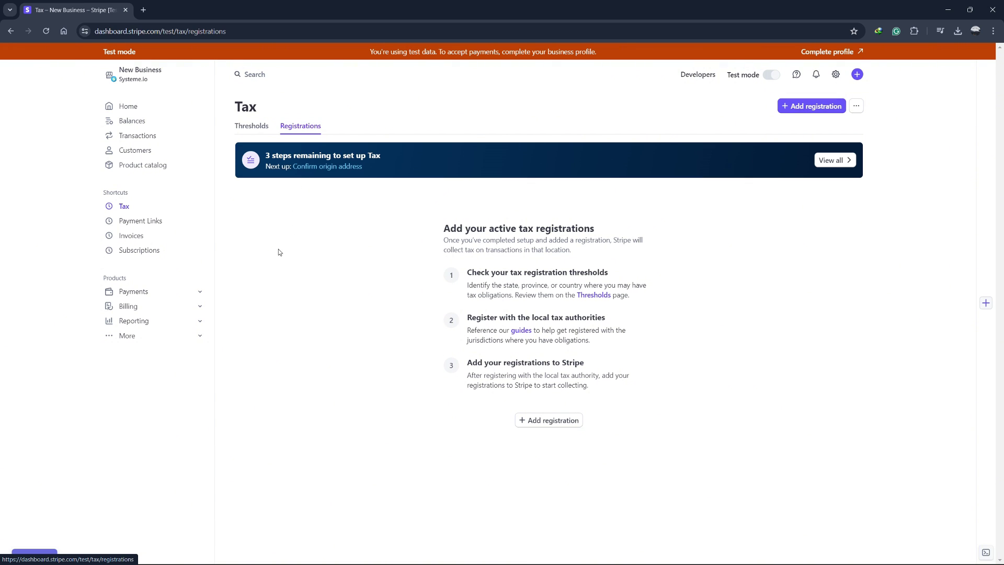
Step: Open the Billing analytics report from the reports overview and check its date range options
{"action": "left_click", "coordinate": [135, 322]}
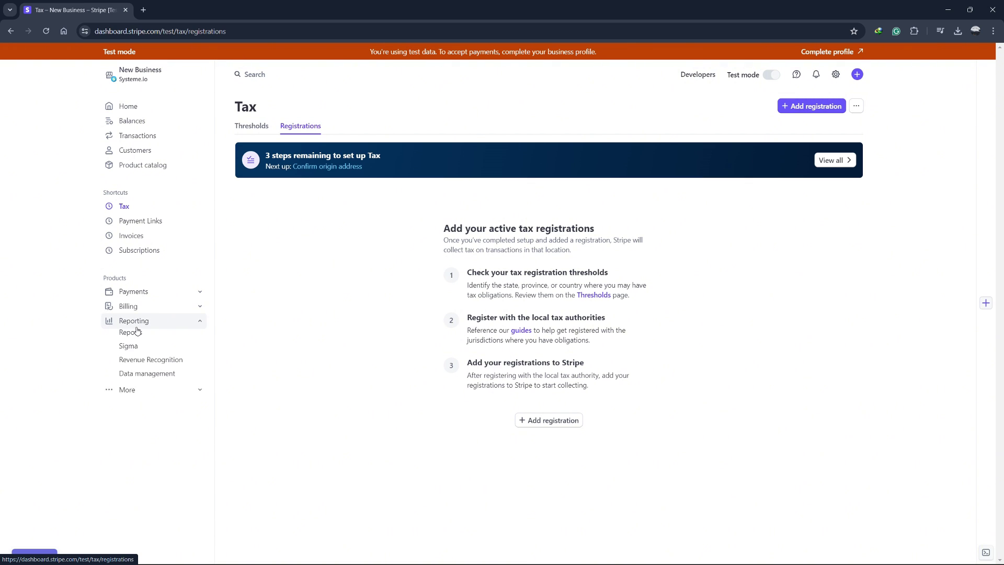
{"action": "left_click", "coordinate": [132, 335]}
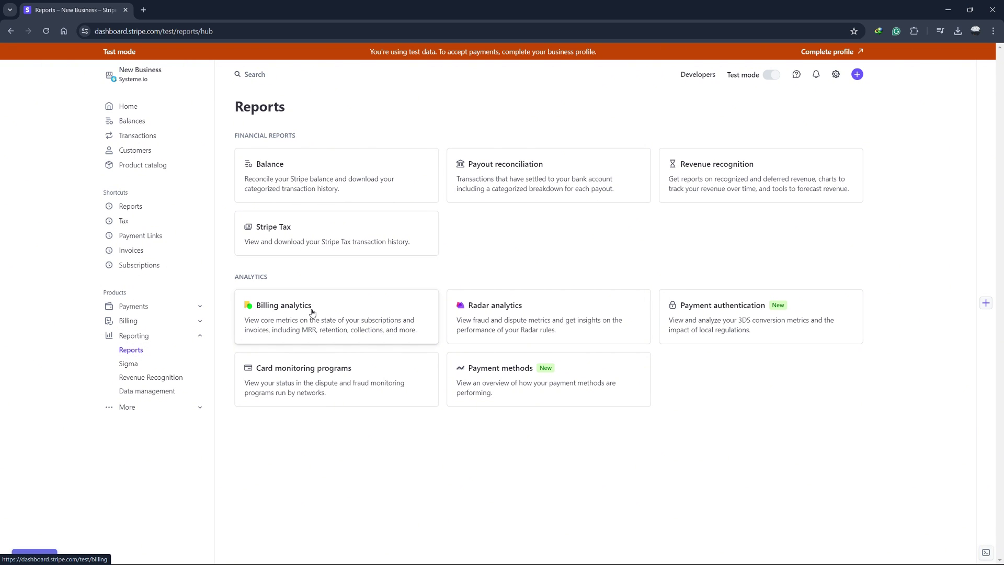
{"action": "left_click_drag", "start_coordinate": [282, 278], "coordinate": [234, 279]}
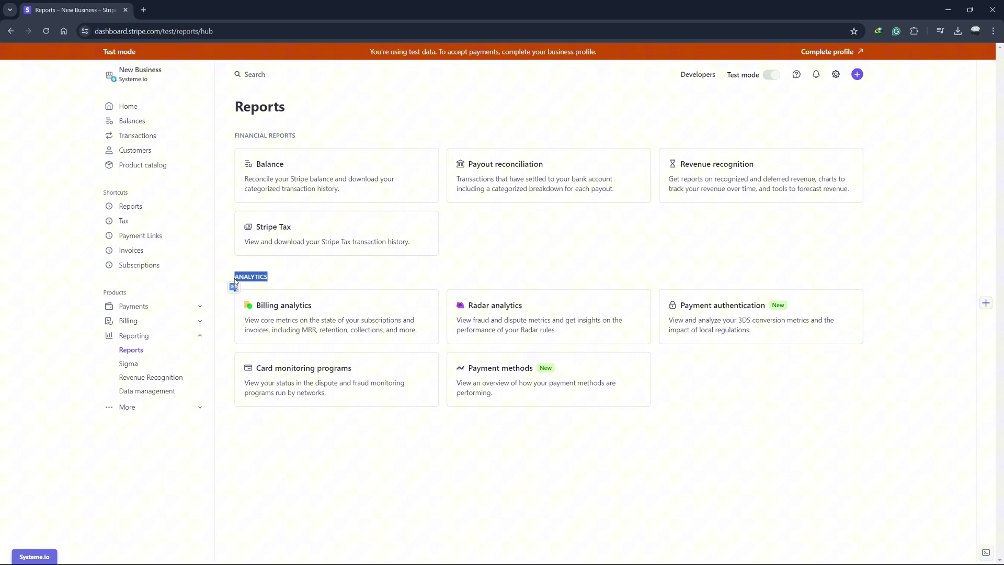
{"action": "left_click", "coordinate": [290, 276]}
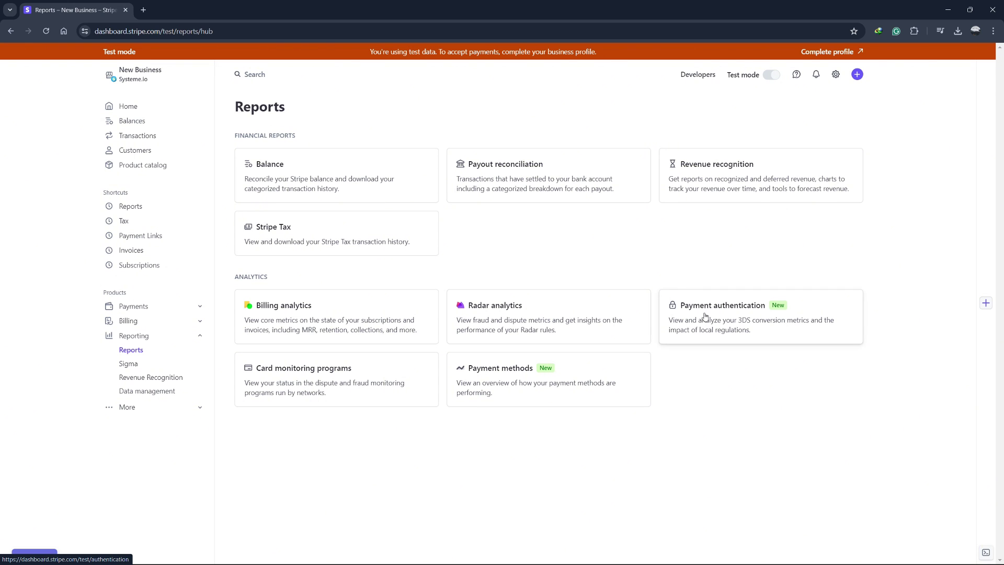
{"action": "left_click", "coordinate": [349, 331]}
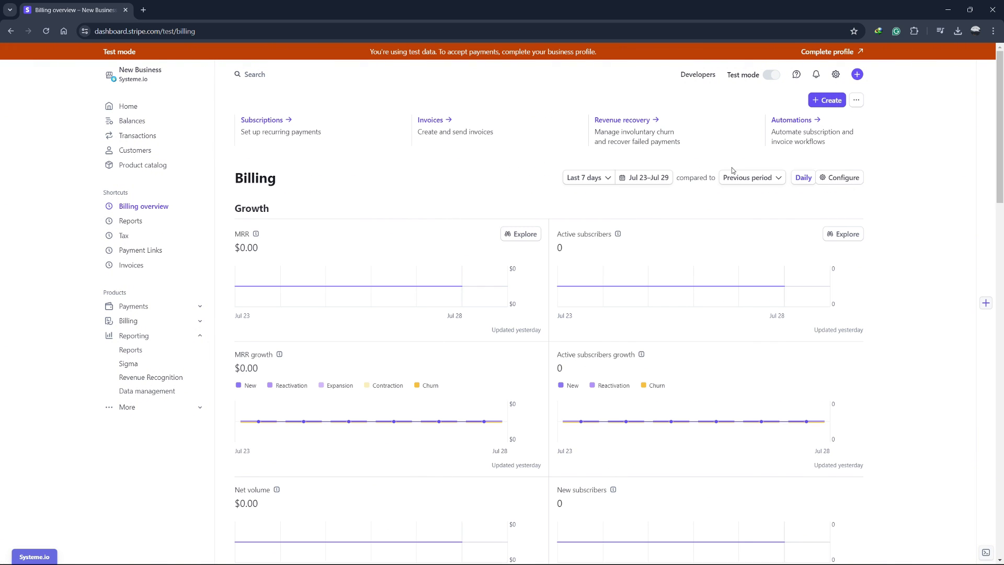
{"action": "left_click", "coordinate": [607, 180]}
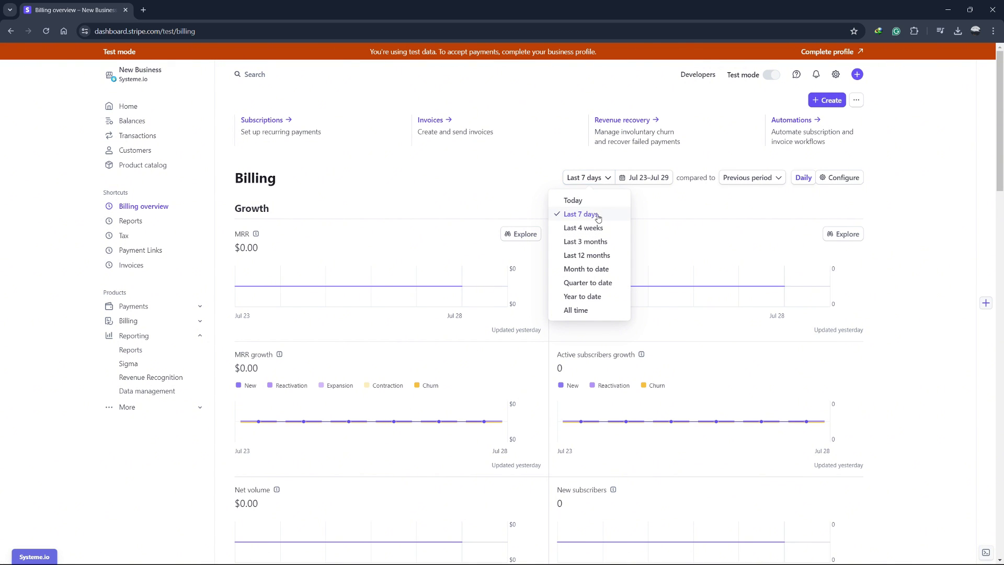
{"action": "key", "text": "Return"}
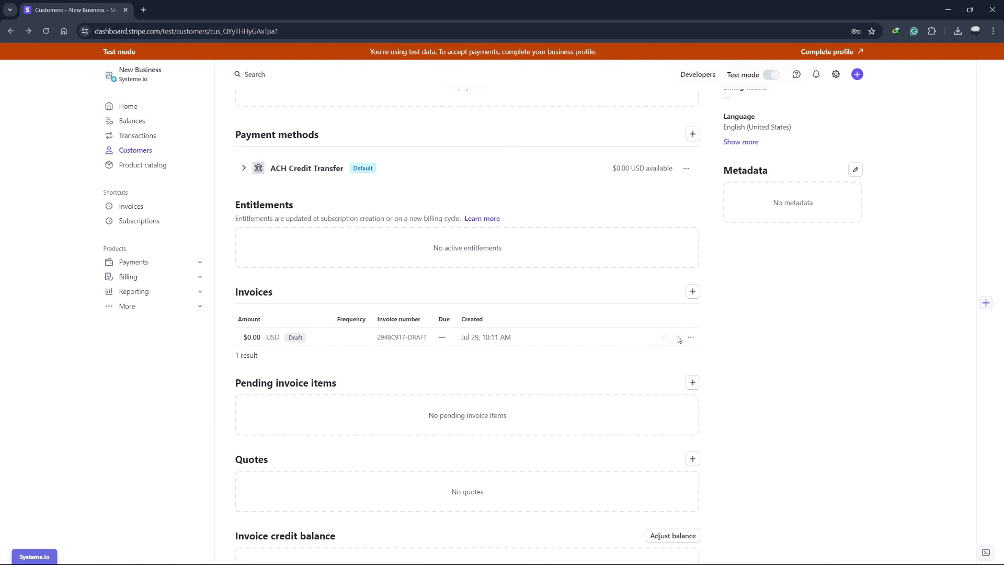
{"action": "left_click", "coordinate": [678, 338]}
{"action": "left_click", "coordinate": [562, 251]}
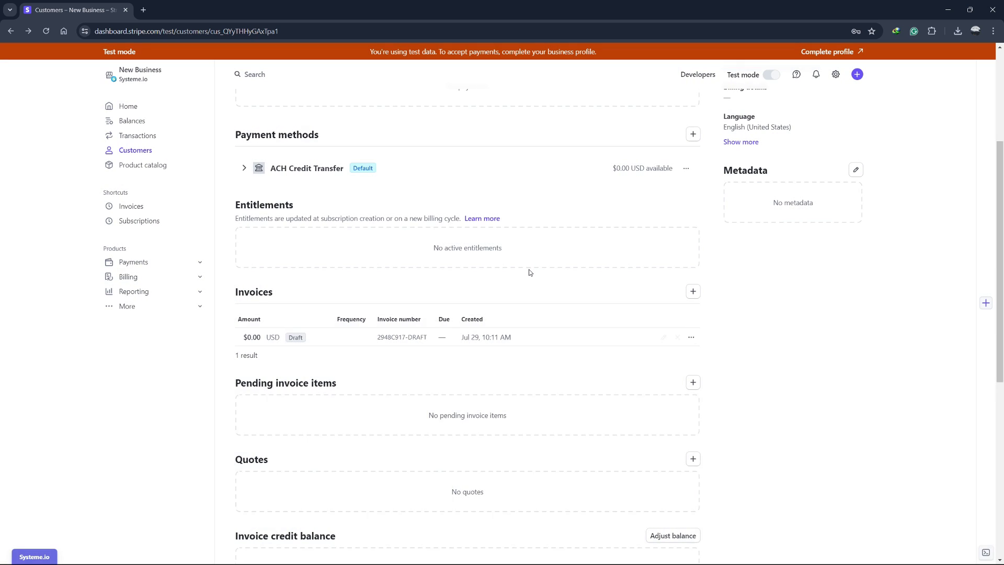